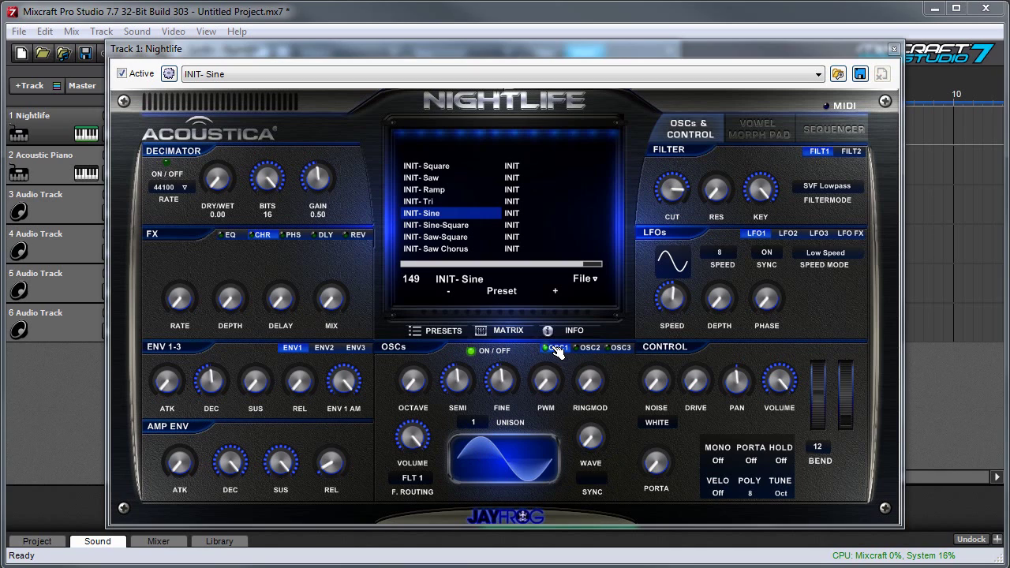
Step: Inspect oscillator 2's settings and on/off switch, and return to oscillator 1's settings
click(590, 349)
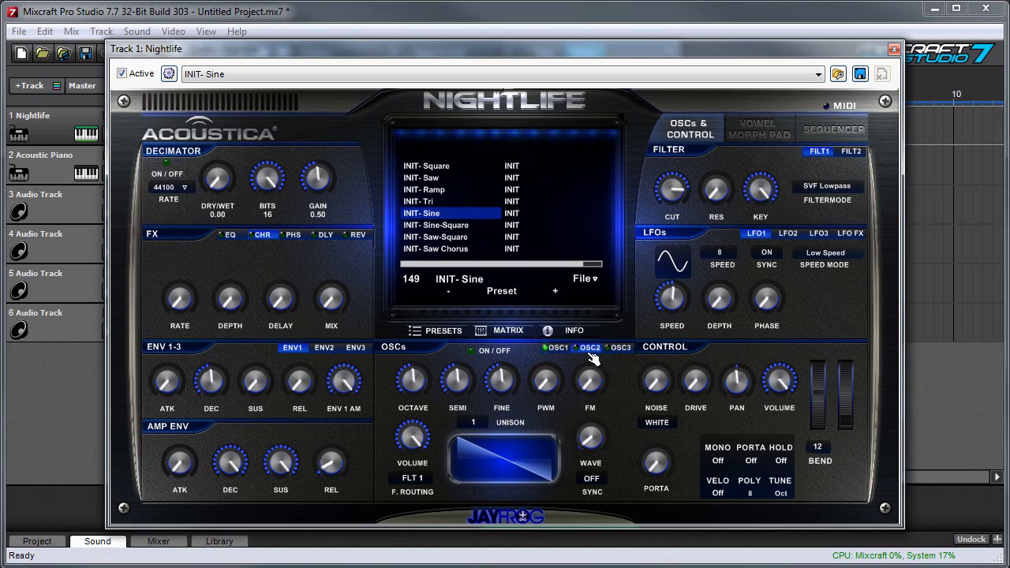
click(472, 352)
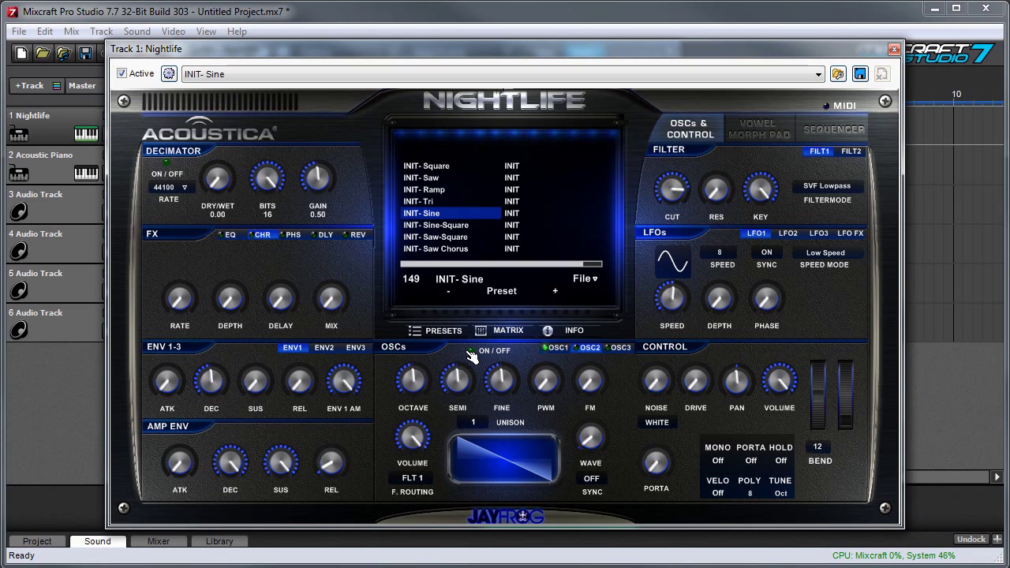
click(559, 350)
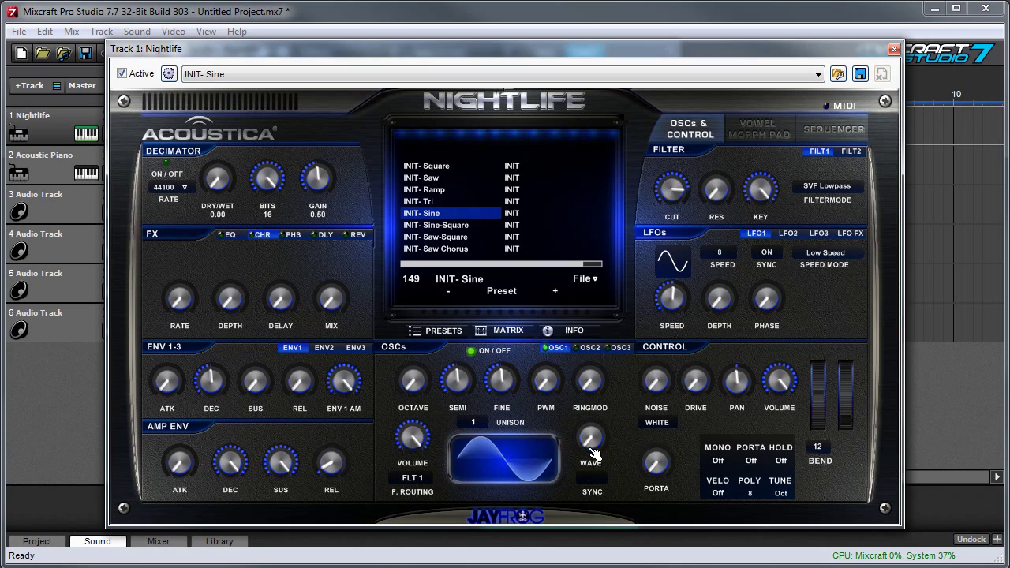
Step: Cycle oscillator 1's waveform through saw, square, triangle and a jagged complex shape, and return it to sine
drag(595, 442, 595, 430)
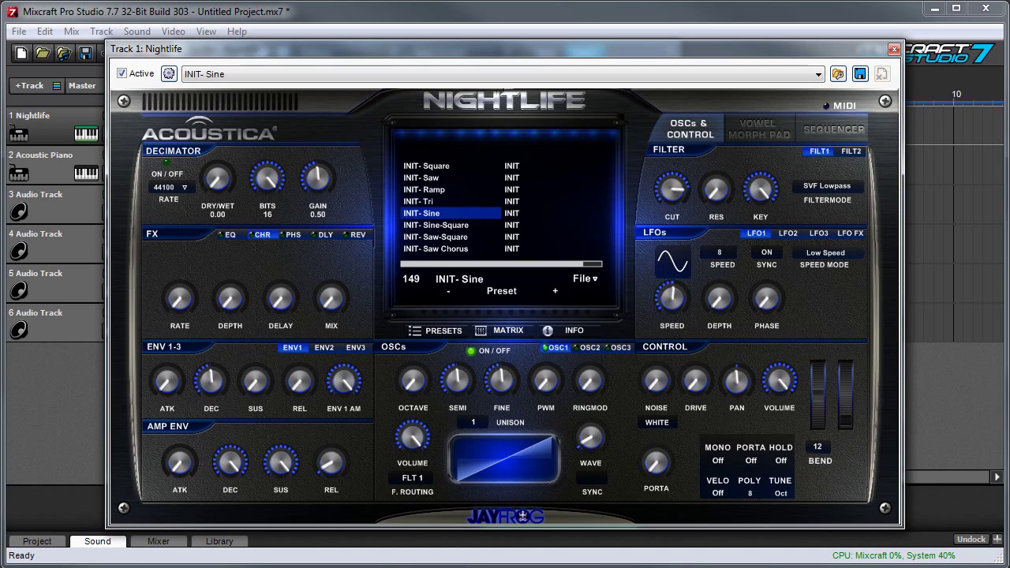
drag(595, 430, 595, 422)
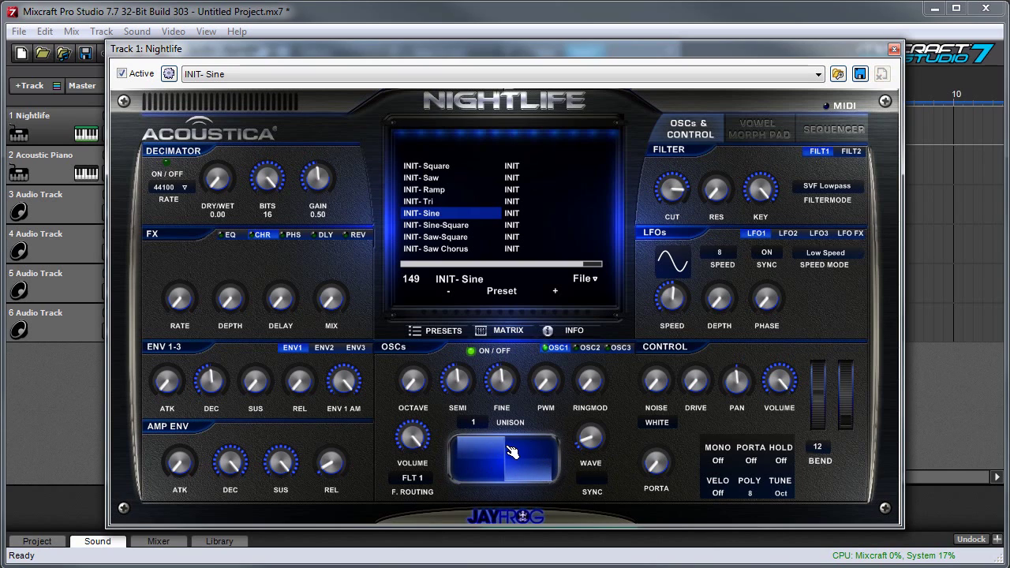
drag(586, 447, 588, 446)
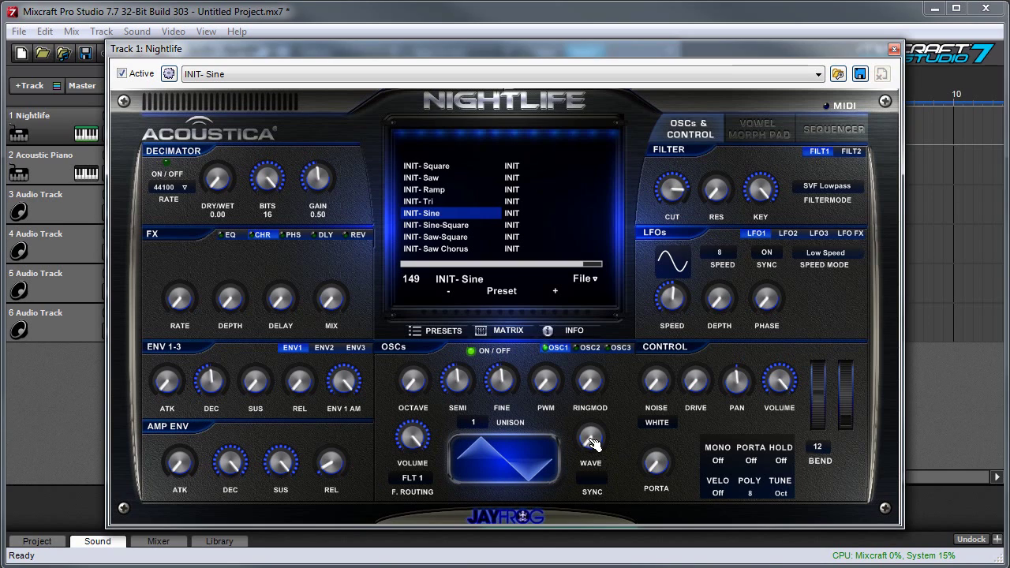
drag(588, 442, 592, 444)
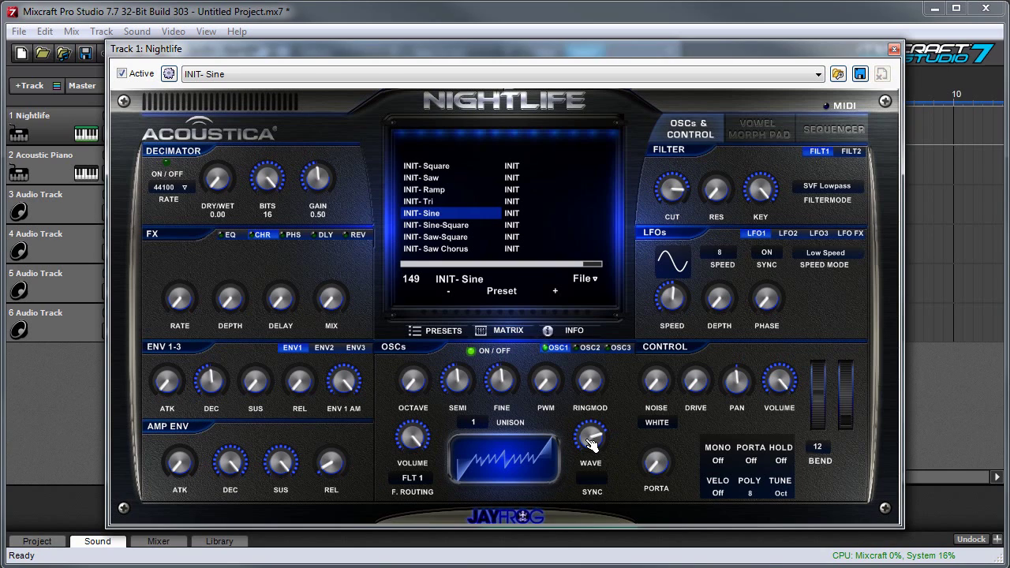
drag(592, 445, 581, 457)
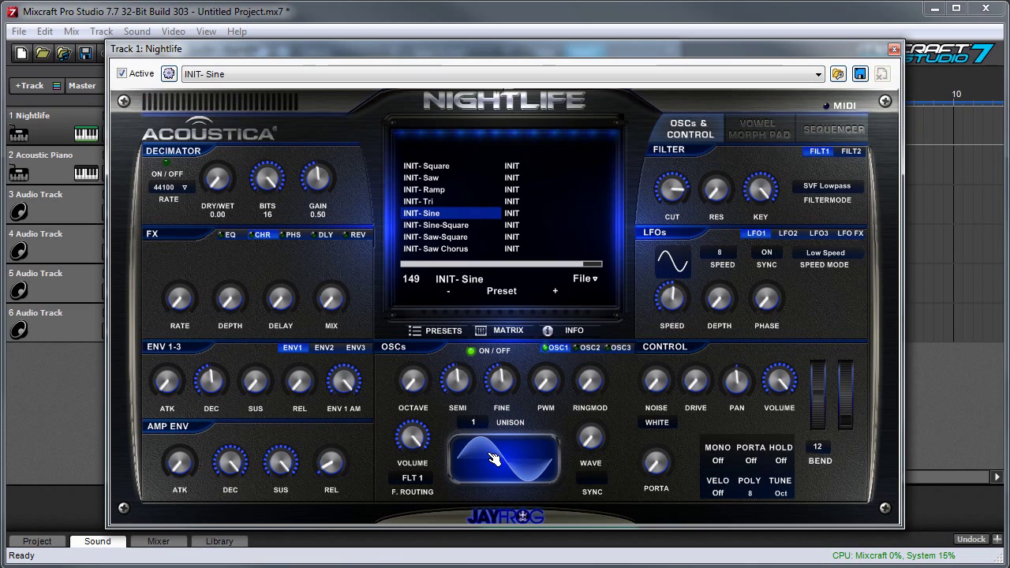
Step: Try the waveform at the far end of oscillator 1's wave range, and restore the sine wave
mouse_move(497, 462)
mouse_down()
mouse_move(514, 452)
mouse_move(530, 466)
mouse_move(536, 447)
mouse_up()
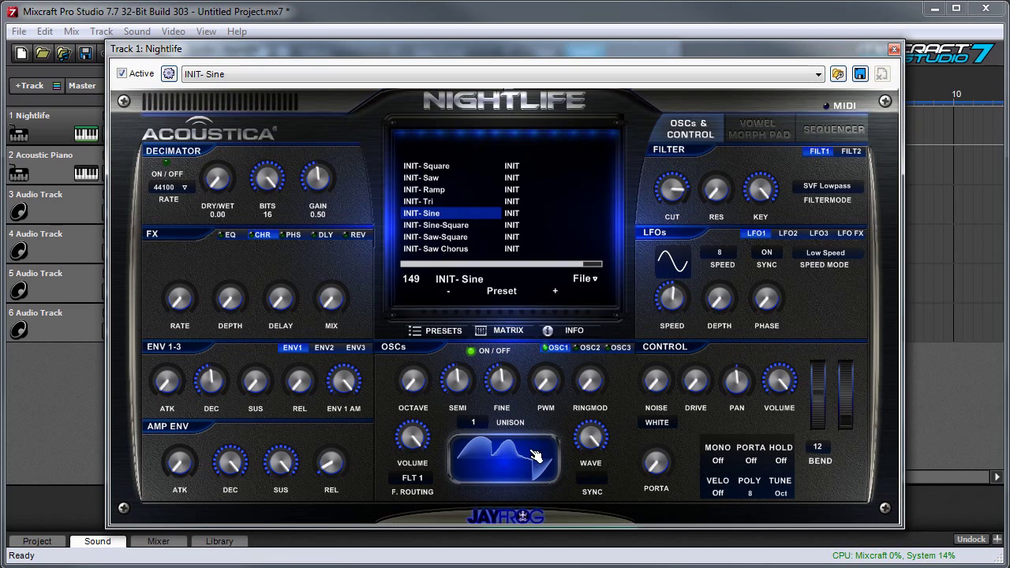
drag(531, 462, 523, 468)
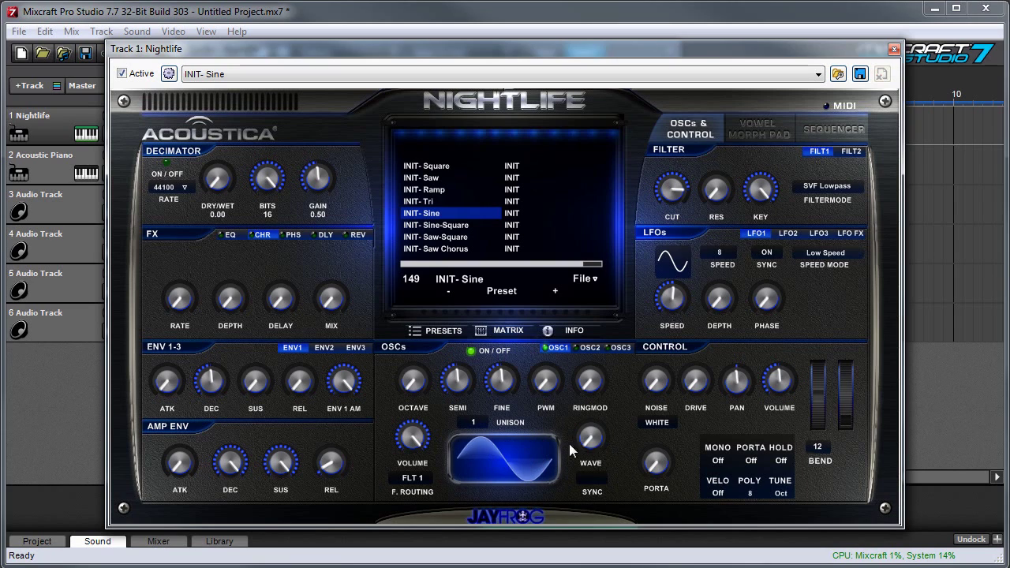
drag(600, 438, 600, 517)
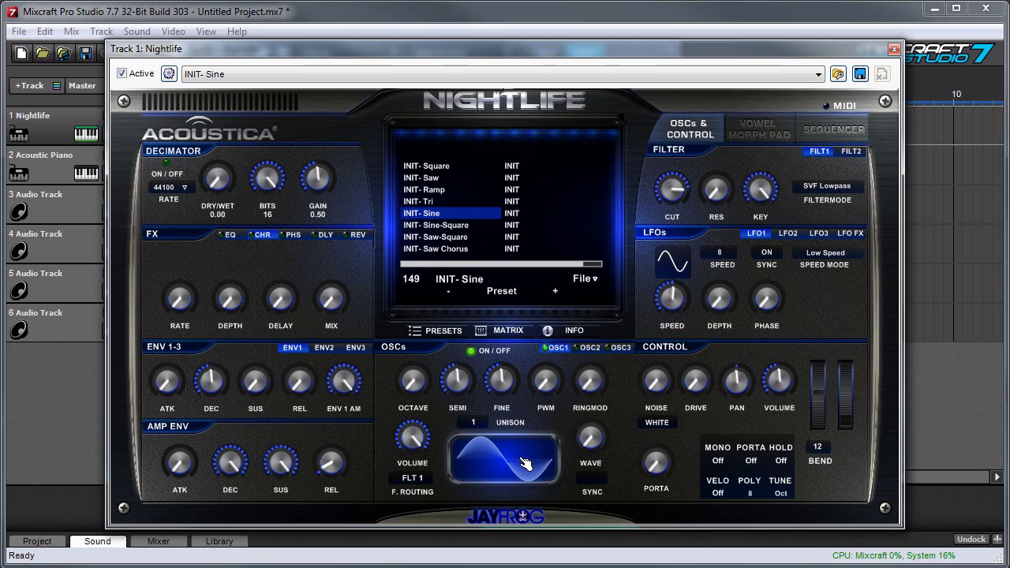
mouse_move(473, 459)
mouse_down()
mouse_move(542, 476)
mouse_move(525, 444)
mouse_move(511, 437)
mouse_move(478, 474)
mouse_move(467, 460)
mouse_move(478, 446)
mouse_move(519, 490)
mouse_move(537, 485)
mouse_move(510, 460)
mouse_move(487, 462)
mouse_move(493, 453)
mouse_move(508, 445)
mouse_move(537, 464)
mouse_move(549, 453)
mouse_move(507, 448)
mouse_move(529, 462)
mouse_move(500, 445)
mouse_move(472, 462)
mouse_move(471, 445)
mouse_move(499, 468)
mouse_move(540, 473)
mouse_move(520, 443)
mouse_move(488, 443)
mouse_move(527, 481)
mouse_up()
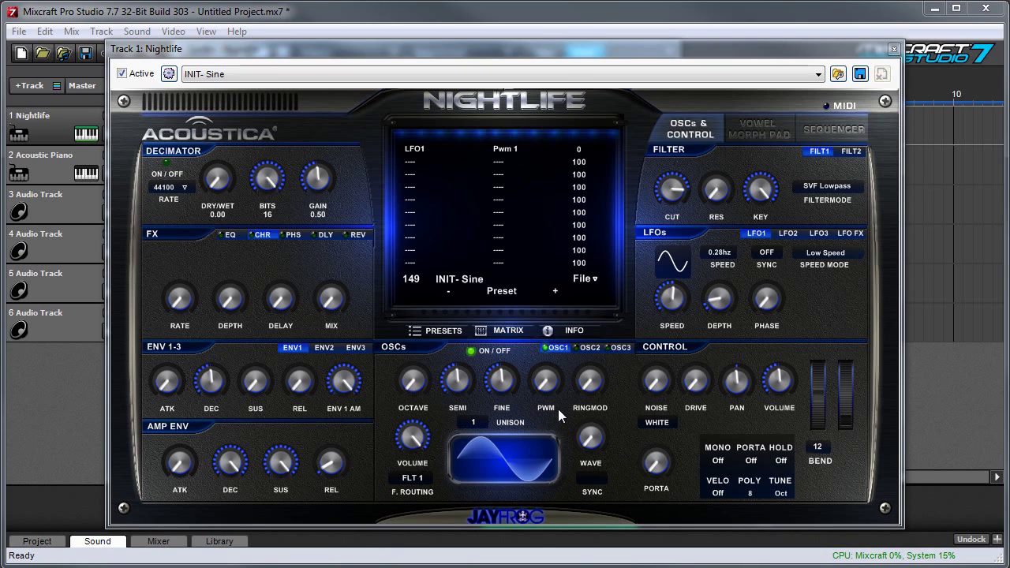
Step: Set oscillator 1 to a square wave, raise its PWM to about a quarter and bring it back to zero
click(595, 444)
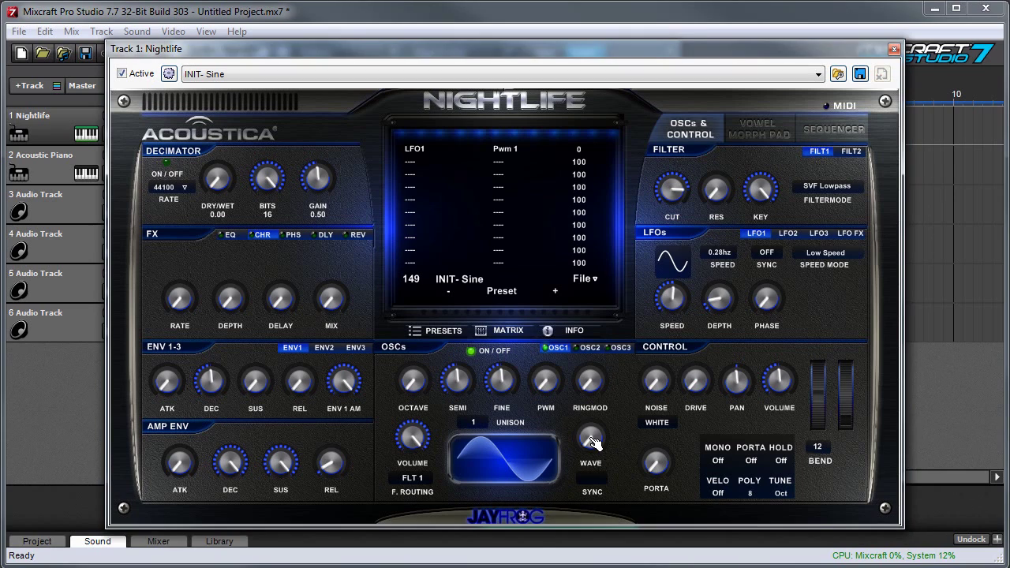
drag(585, 447, 585, 423)
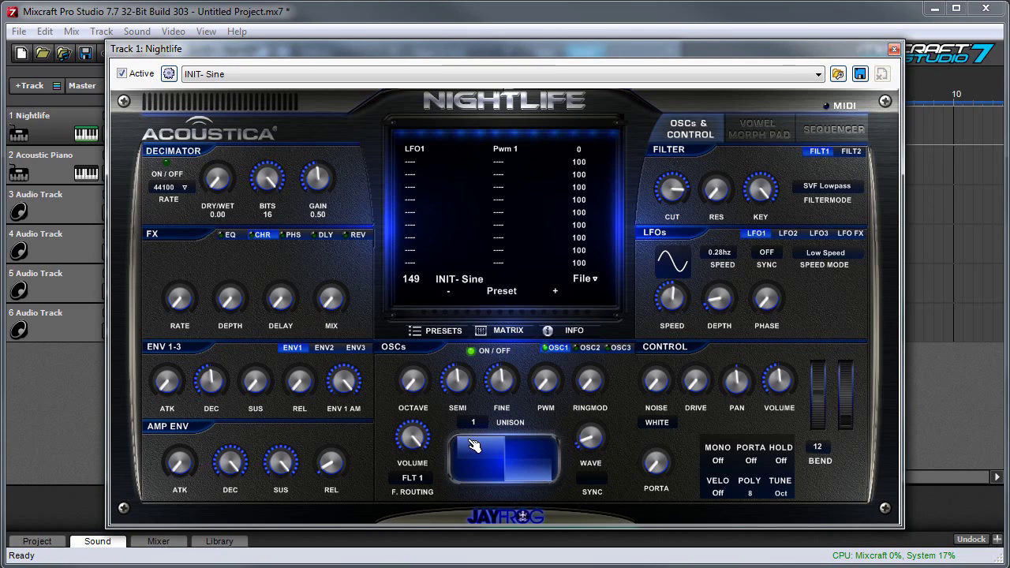
drag(546, 381, 526, 466)
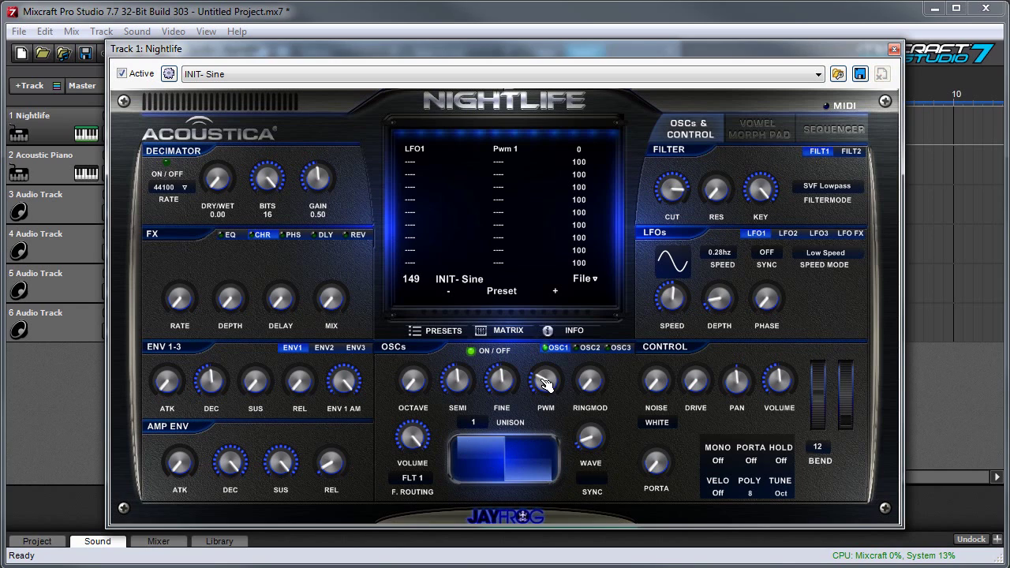
mouse_move(546, 390)
mouse_down()
mouse_move(546, 365)
mouse_move(546, 395)
mouse_up()
Step: Give oscillator 1 a complex jagged waveform and raise its PWM to about the midpoint
drag(591, 434, 590, 426)
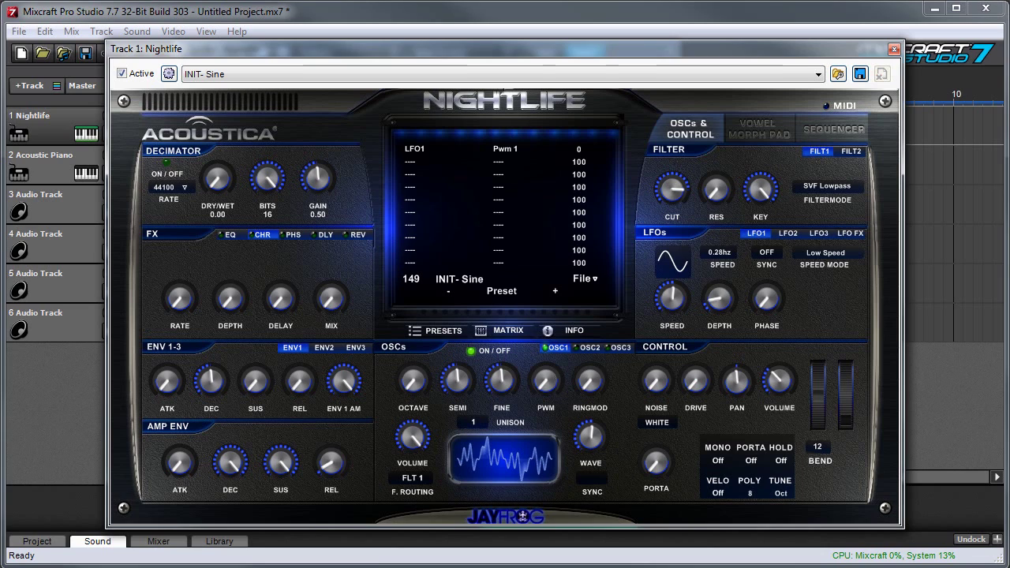
mouse_move(546, 381)
mouse_down()
mouse_move(545, 363)
mouse_move(553, 368)
mouse_up()
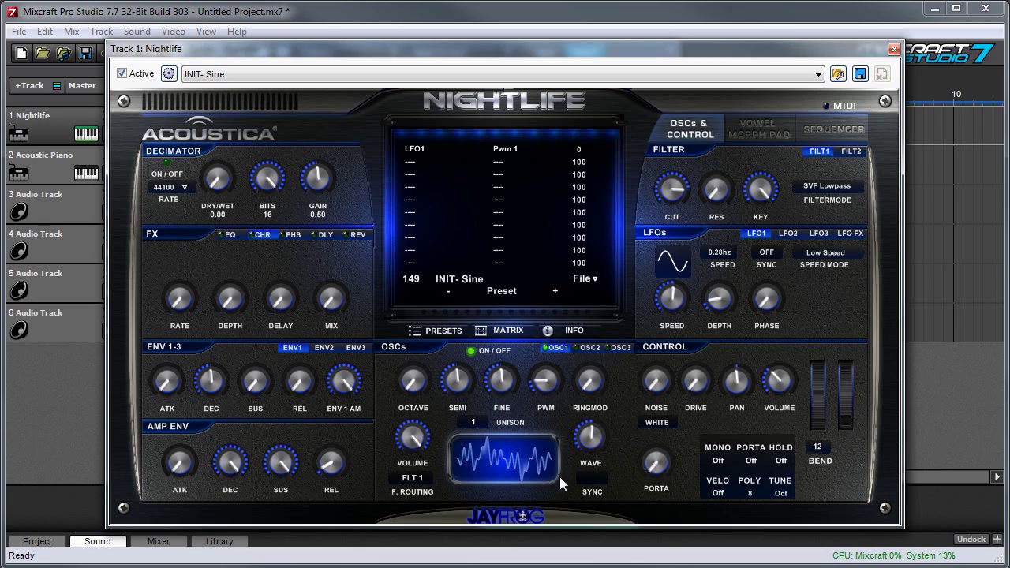
mouse_move(543, 388)
mouse_down()
mouse_move(543, 376)
mouse_move(543, 397)
mouse_up()
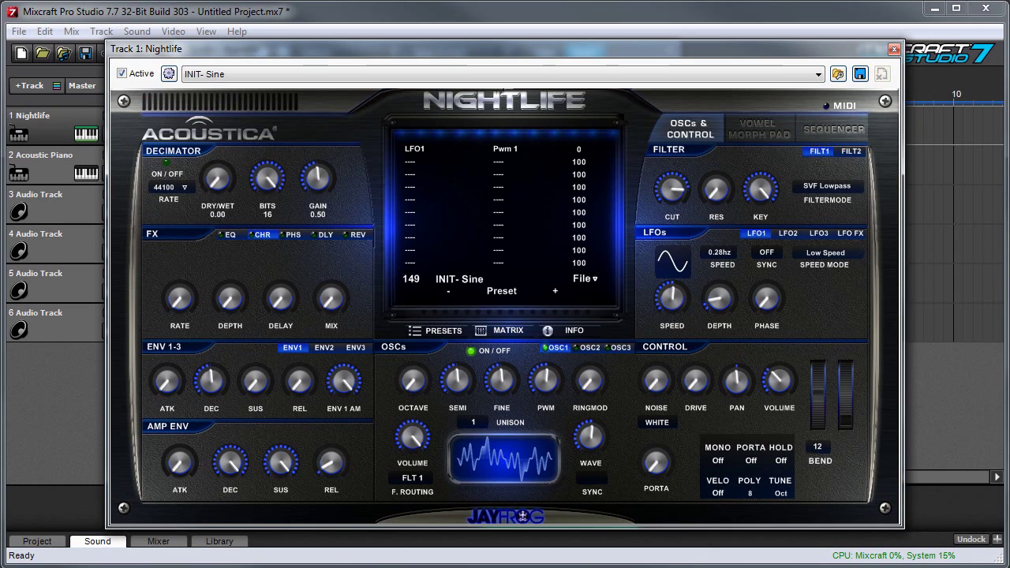
Step: Set the LFO1 to Pwm 1 modulation amount to 48 and slow LFO1 to 0.02 Hz
mouse_move(579, 149)
mouse_down()
mouse_move(579, 130)
mouse_move(578, 147)
mouse_up()
drag(674, 297, 672, 320)
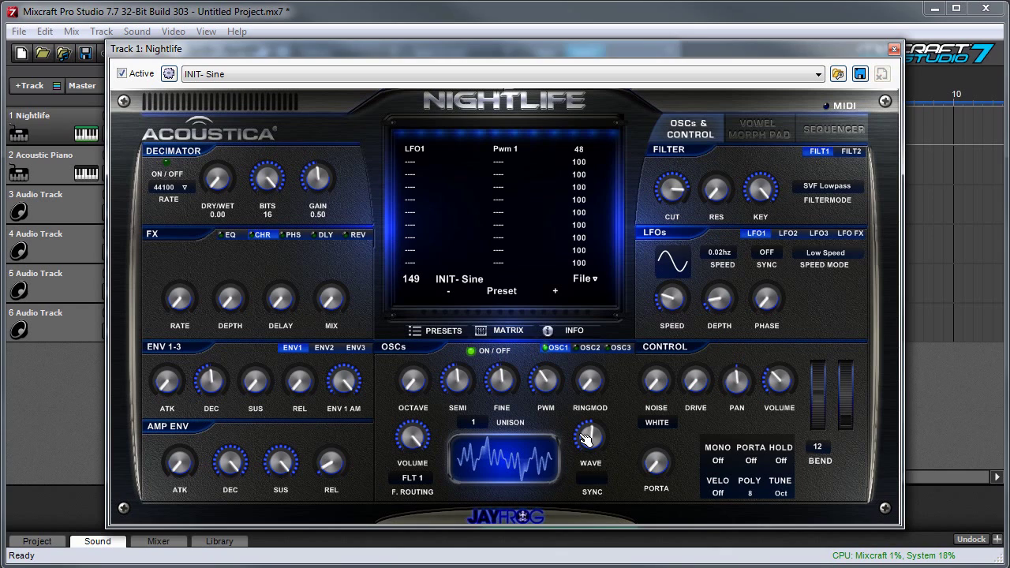
Step: Switch oscillator 1 to the jagged falling-saw waveform, and raise LFO1's depth to about halfway and its speed to 0.35 Hz
drag(588, 439, 588, 415)
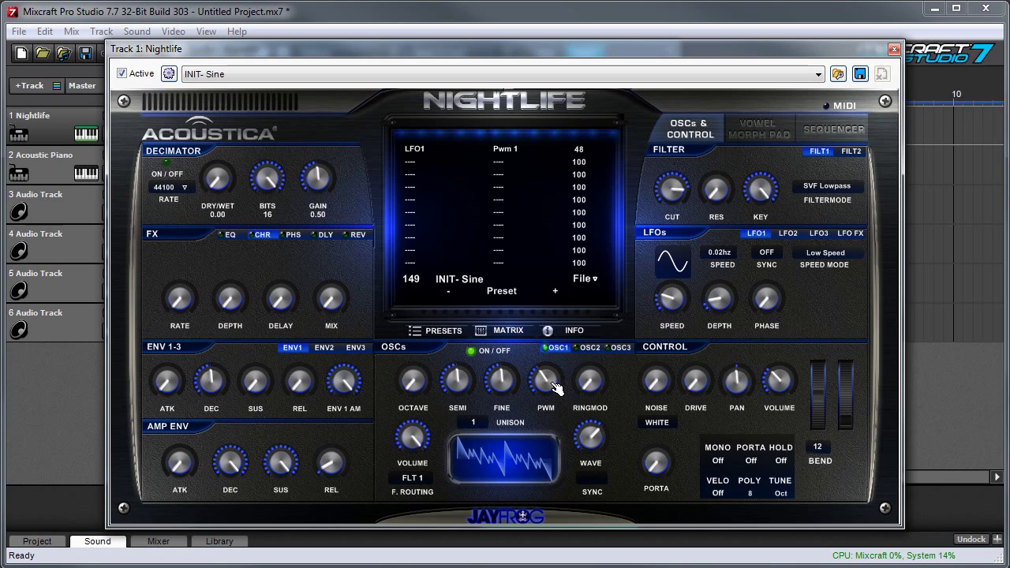
drag(716, 298, 717, 268)
drag(687, 311, 686, 276)
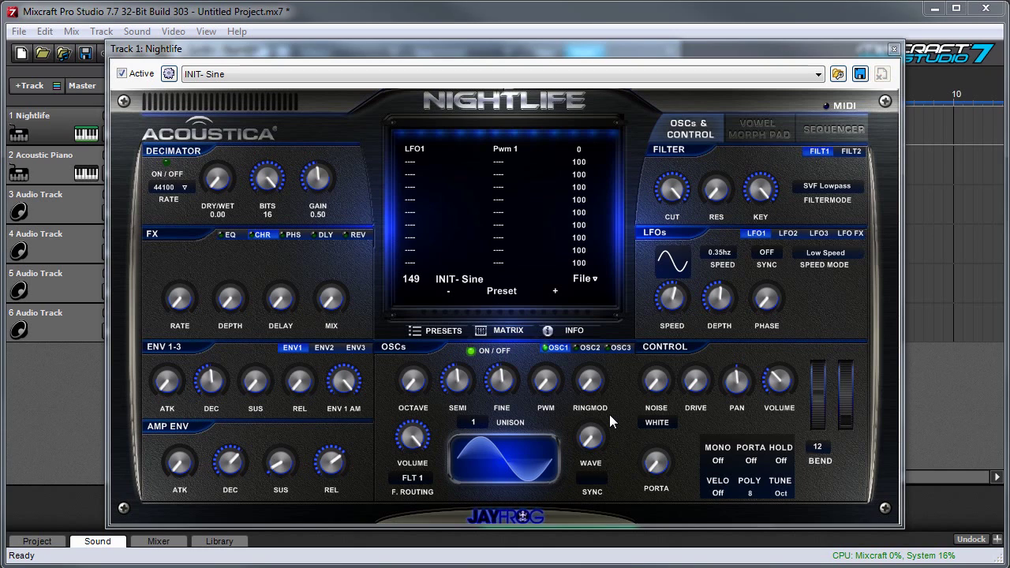
Step: Raise oscillator 1's ring modulation to about 80%, and adjust its waveform and ring modulation amount further
drag(594, 386, 591, 373)
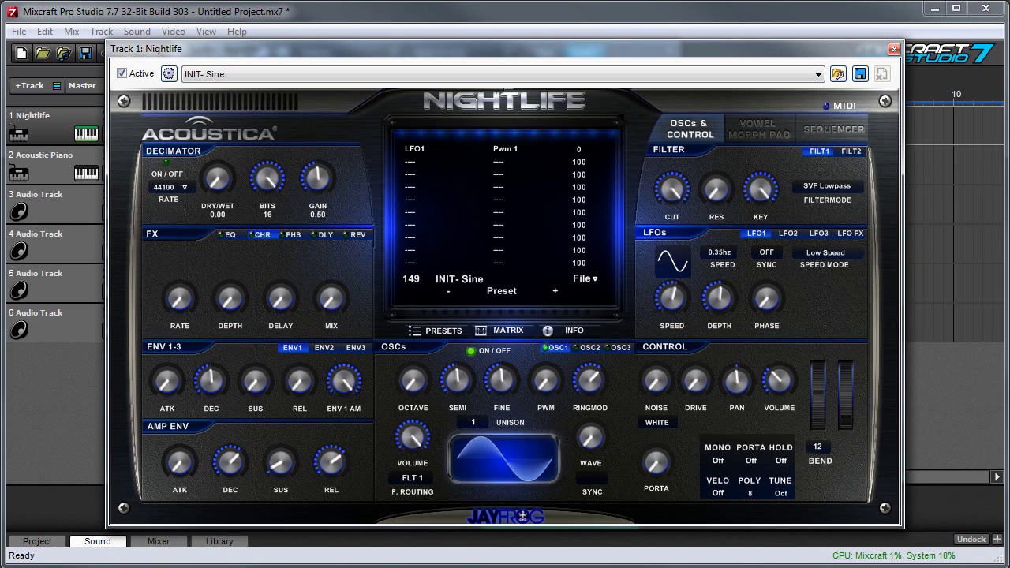
drag(592, 383, 592, 371)
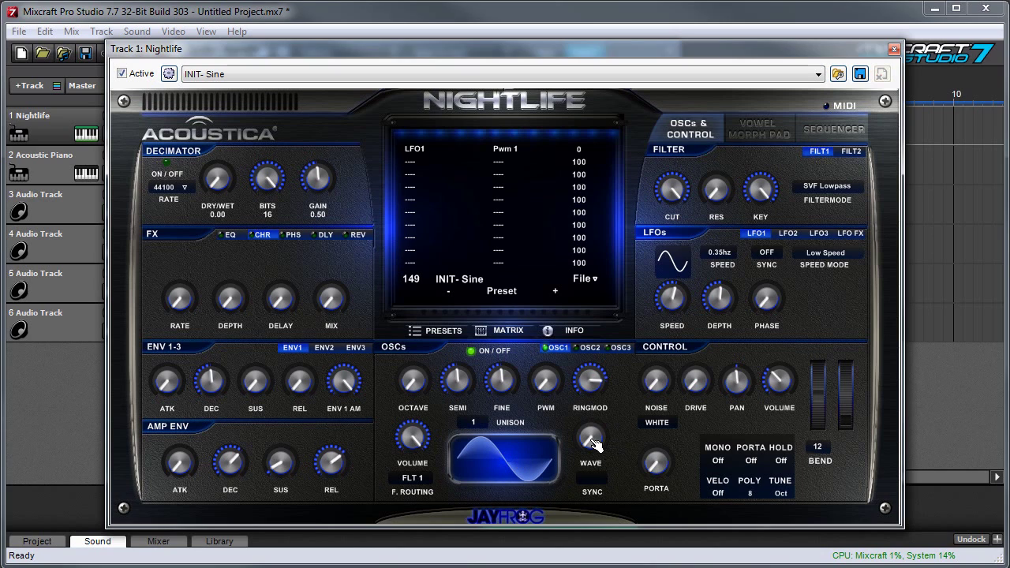
drag(602, 446, 592, 428)
mouse_move(593, 387)
mouse_down()
mouse_move(593, 425)
mouse_move(588, 380)
mouse_up()
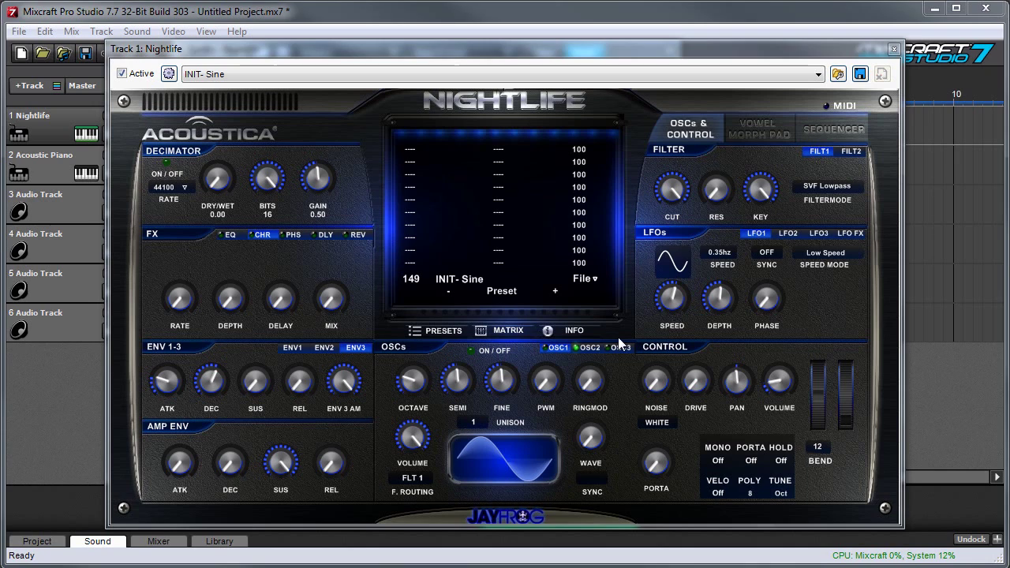
Step: Compare the settings of oscillators 1, 2 and 3, especially their Ringmod and FM controls, ending on oscillator 2
click(559, 348)
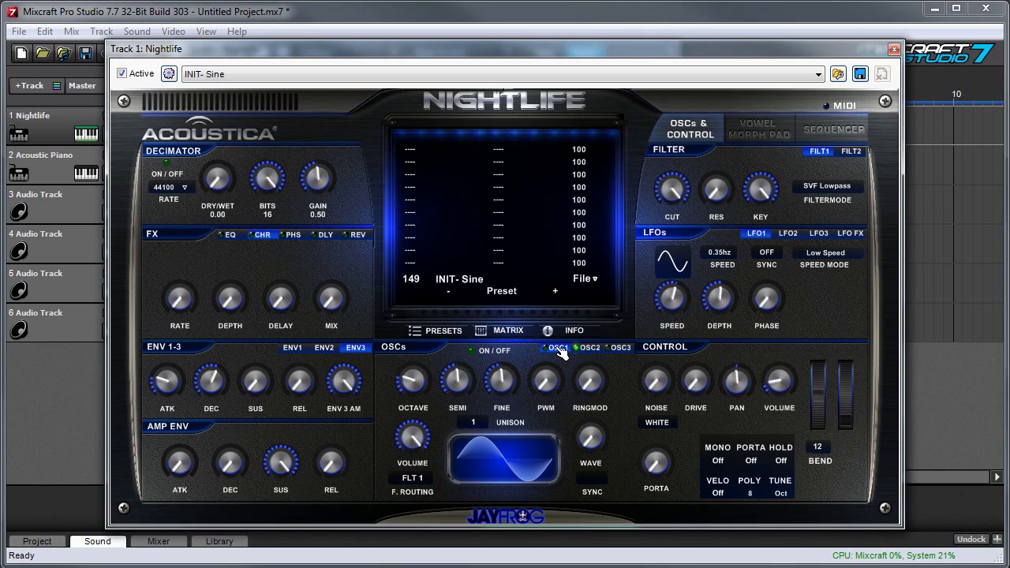
click(591, 348)
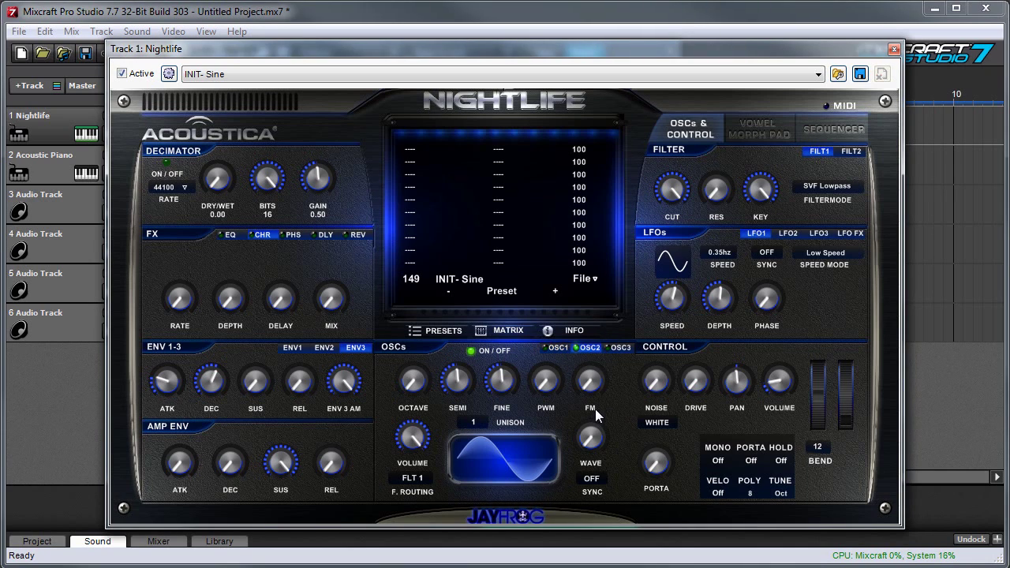
click(622, 348)
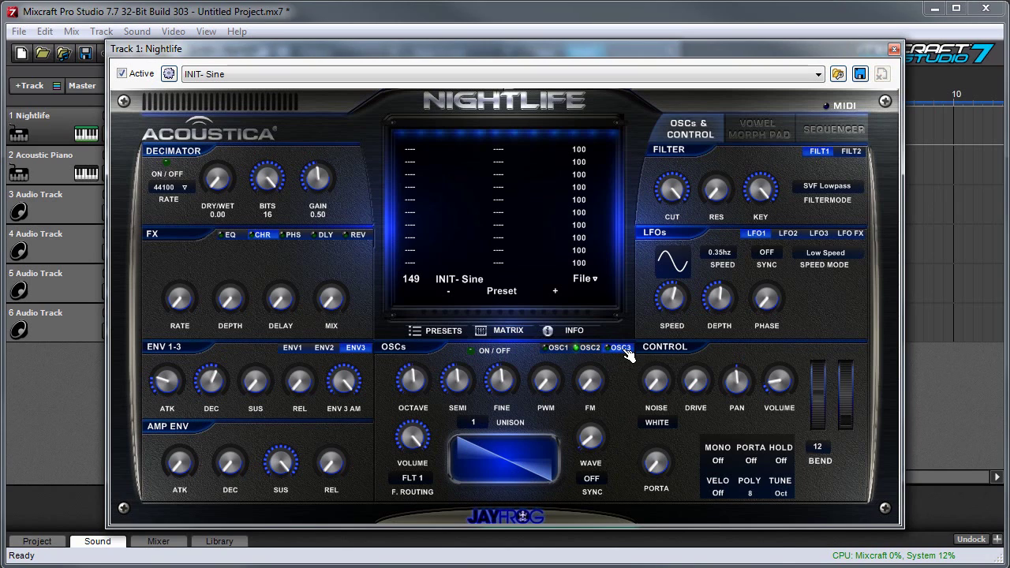
click(592, 348)
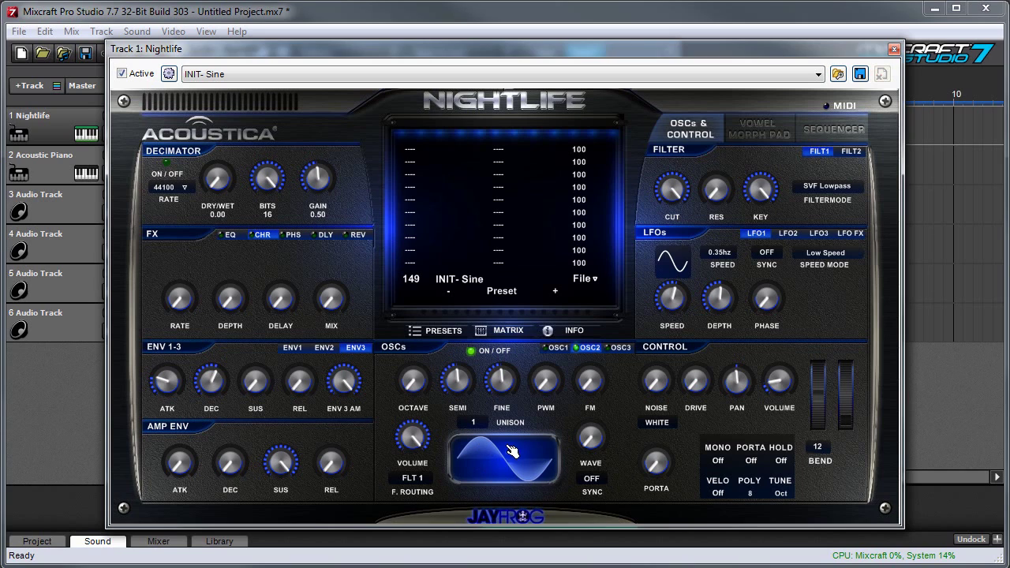
click(562, 351)
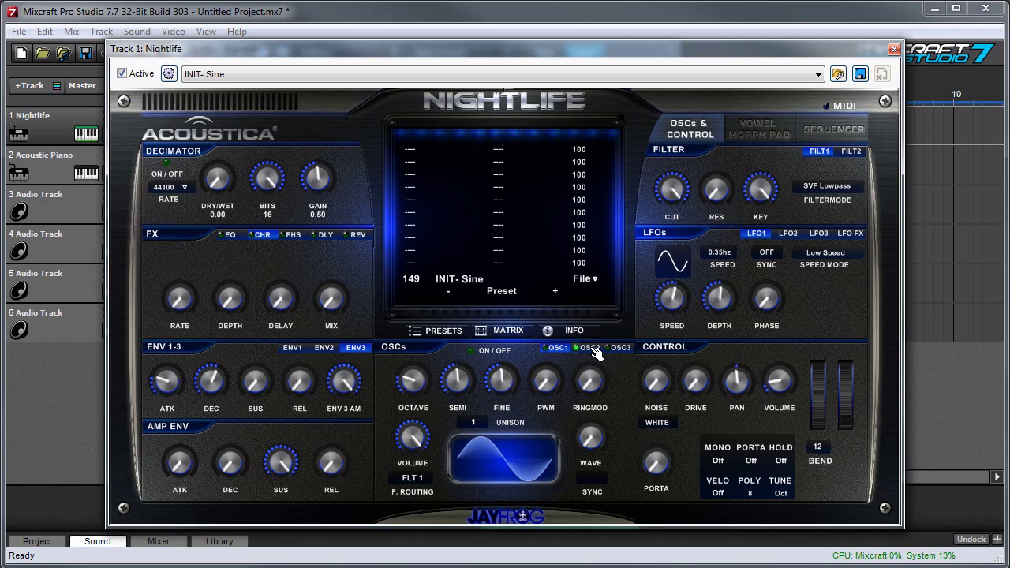
click(594, 351)
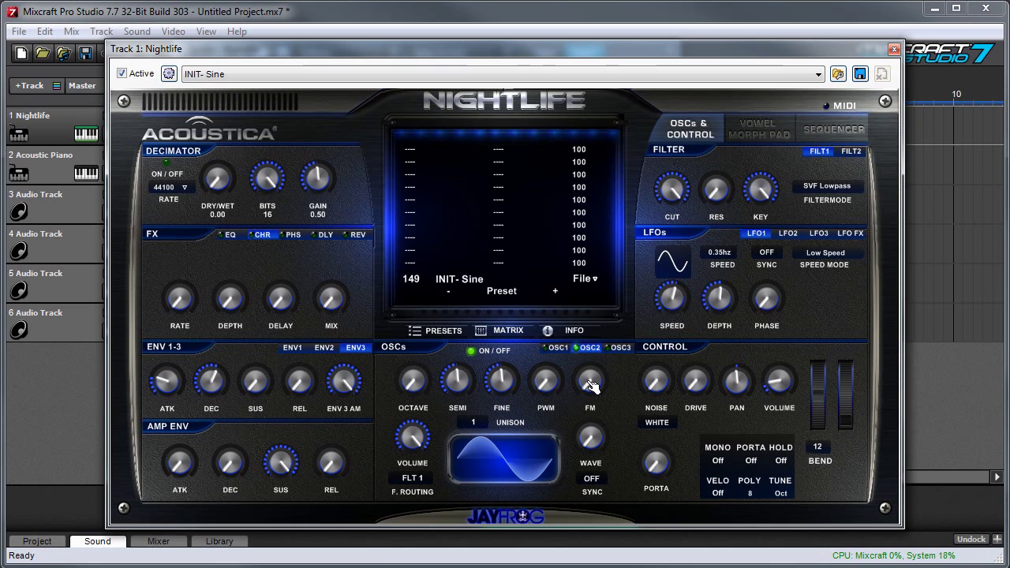
click(557, 348)
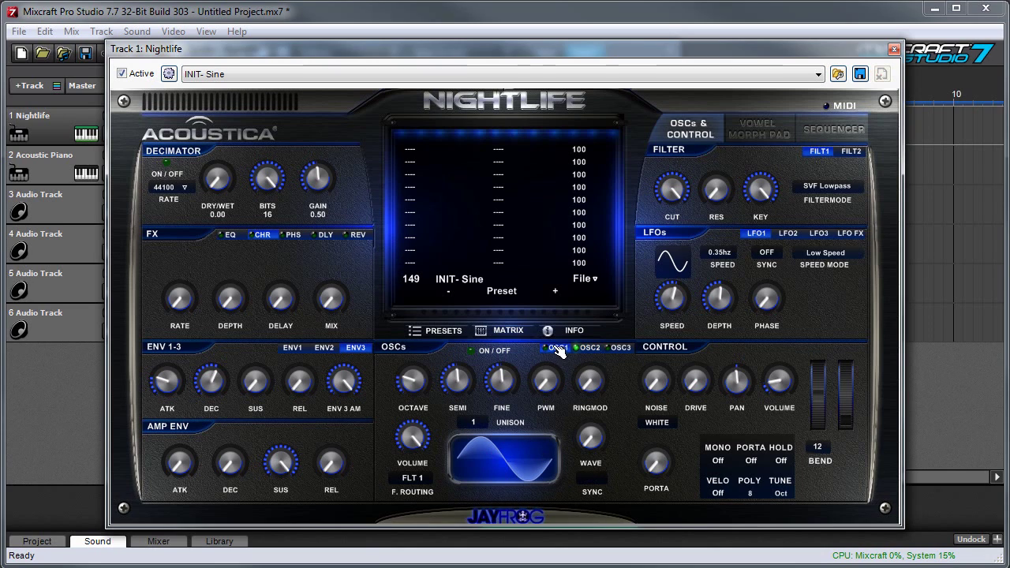
click(589, 348)
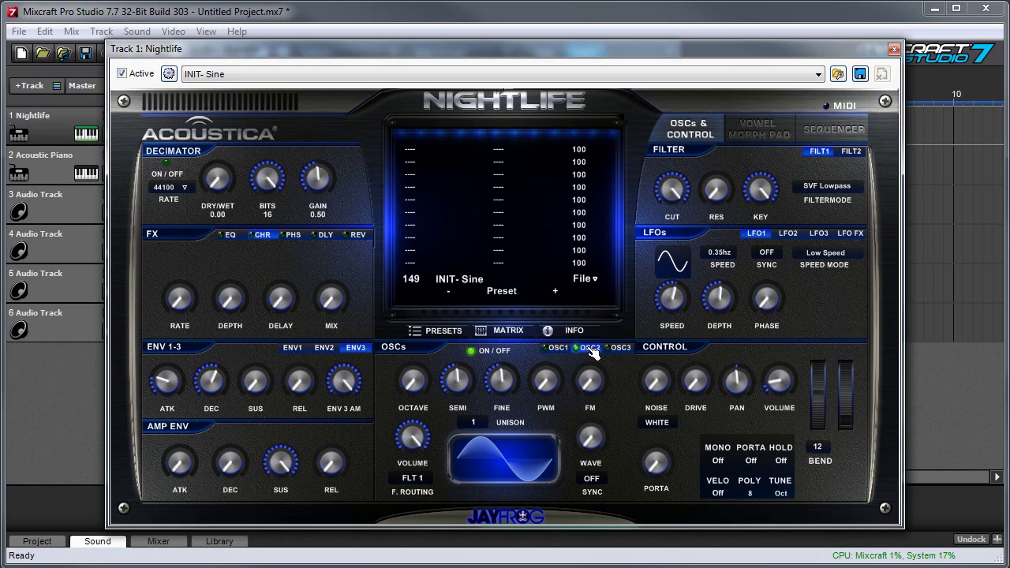
Step: Raise oscillator 2's FM to most of its range, using a square waveform and a lower master volume
mouse_move(590, 385)
mouse_down()
mouse_move(590, 333)
mouse_move(597, 381)
mouse_up()
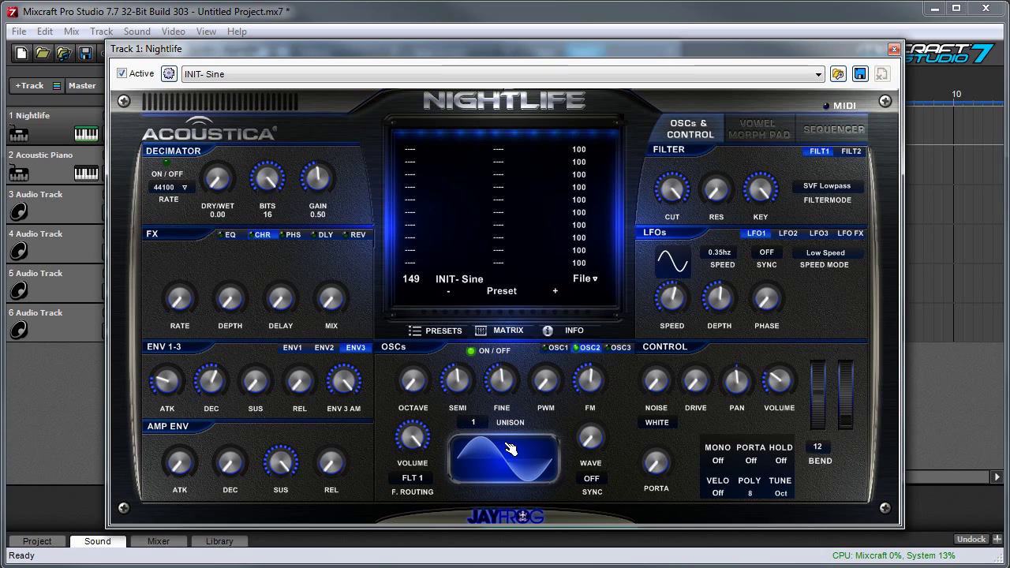
drag(590, 438, 591, 402)
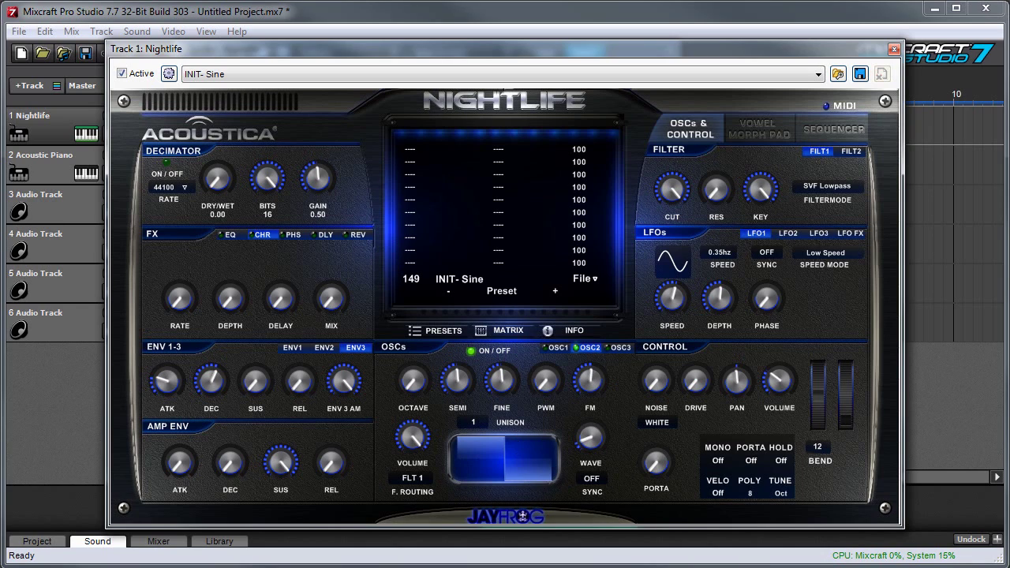
drag(778, 381, 778, 392)
mouse_move(590, 382)
mouse_down()
mouse_move(590, 402)
mouse_move(590, 347)
mouse_move(591, 380)
mouse_up()
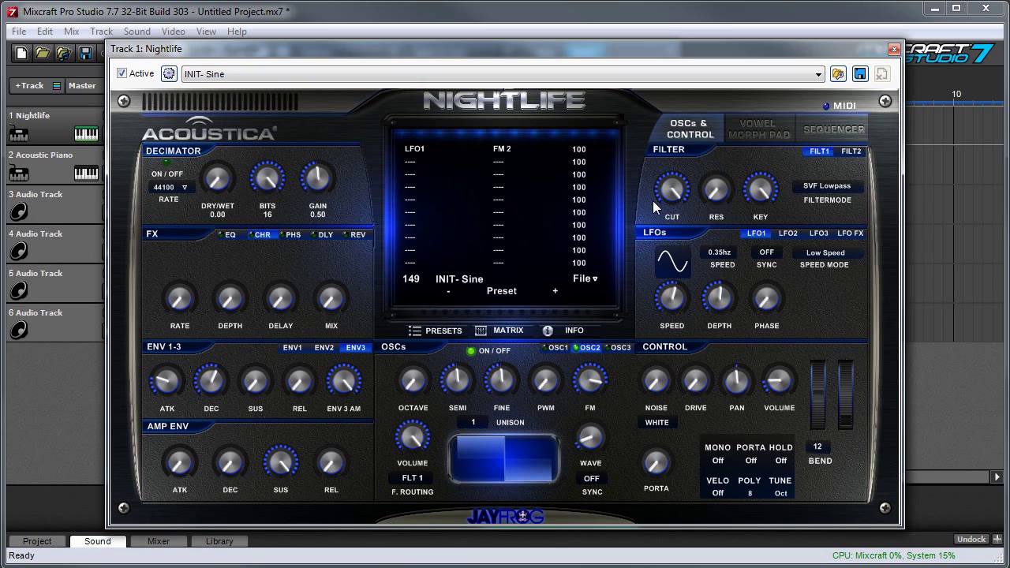
Step: Set LFO1 to a Square waveform at 2.82 Hz, and lower oscillator 2's FM slightly
drag(673, 300, 673, 327)
click(672, 272)
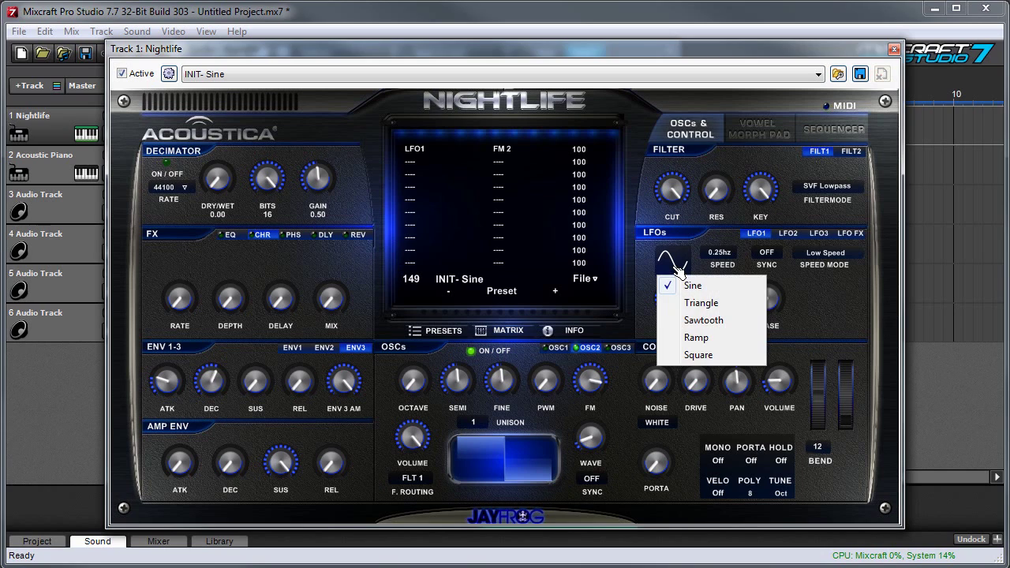
click(712, 354)
drag(677, 296, 676, 242)
drag(597, 371, 598, 387)
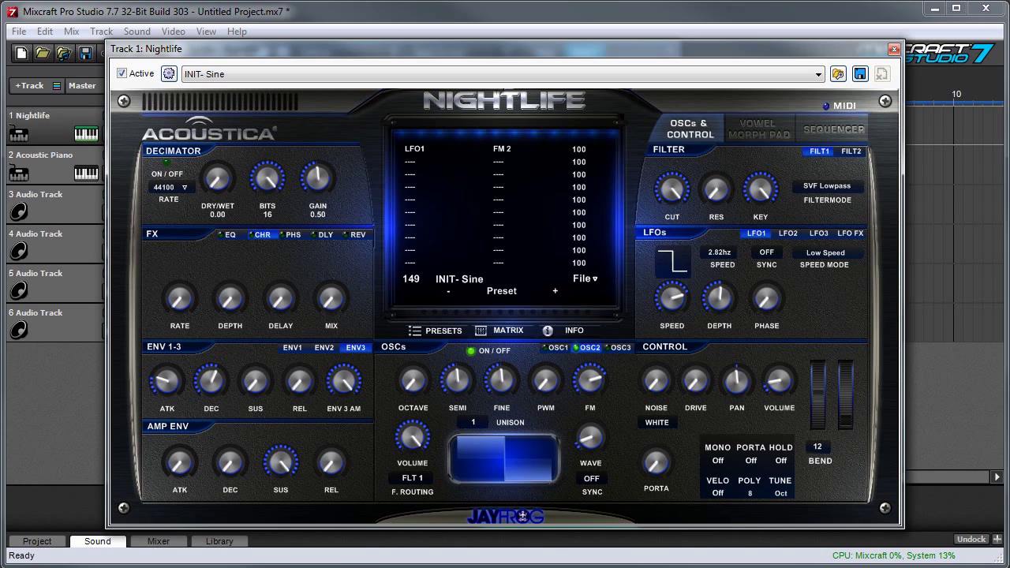
Step: Change oscillator 1's waveform to the jagged falling saw, and return to oscillator 2's settings
click(557, 347)
drag(585, 438, 584, 407)
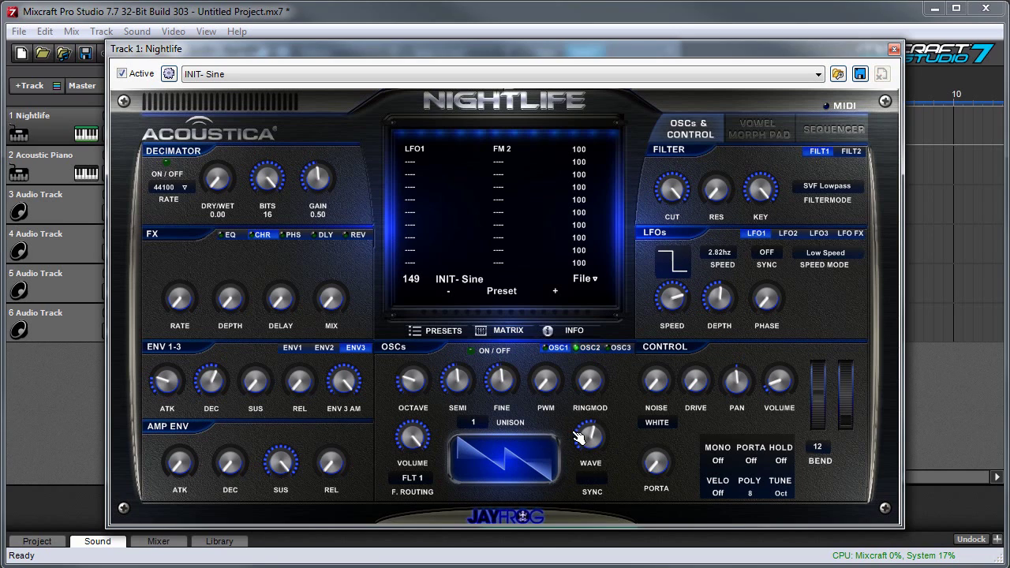
click(589, 348)
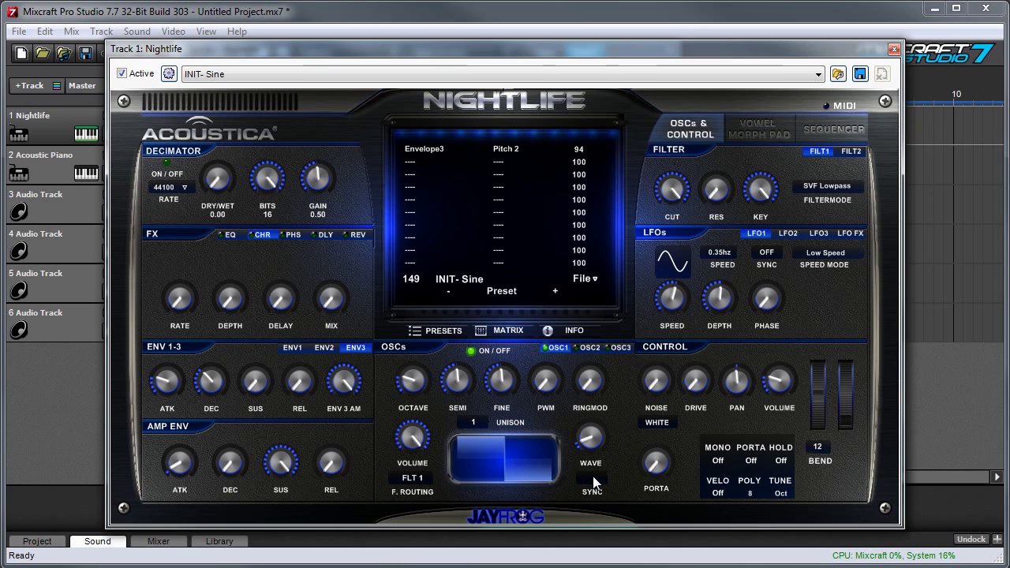
Step: Toggle oscillator 2's sync several times, leaving it off
click(592, 348)
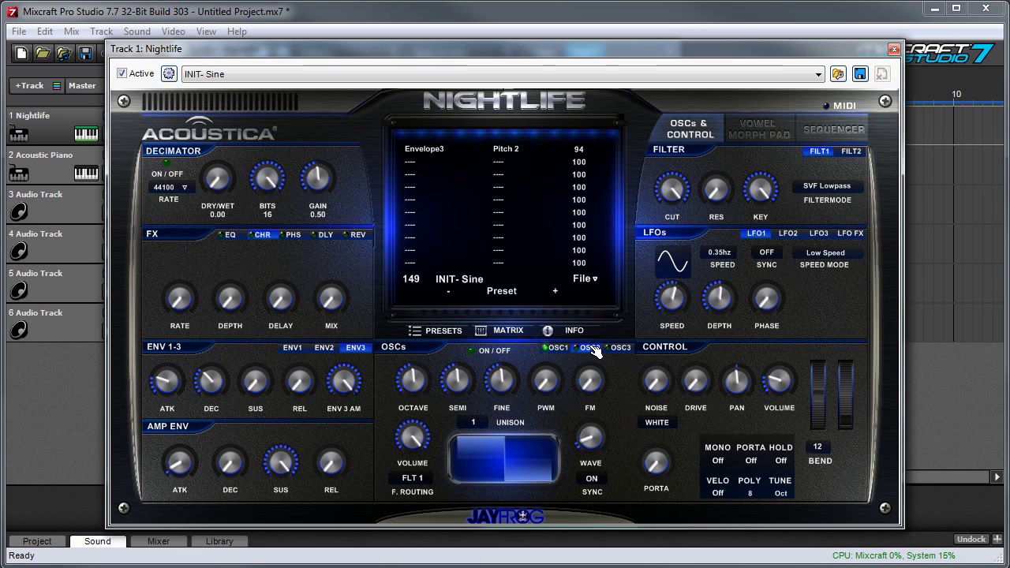
click(597, 478)
click(599, 479)
click(599, 479)
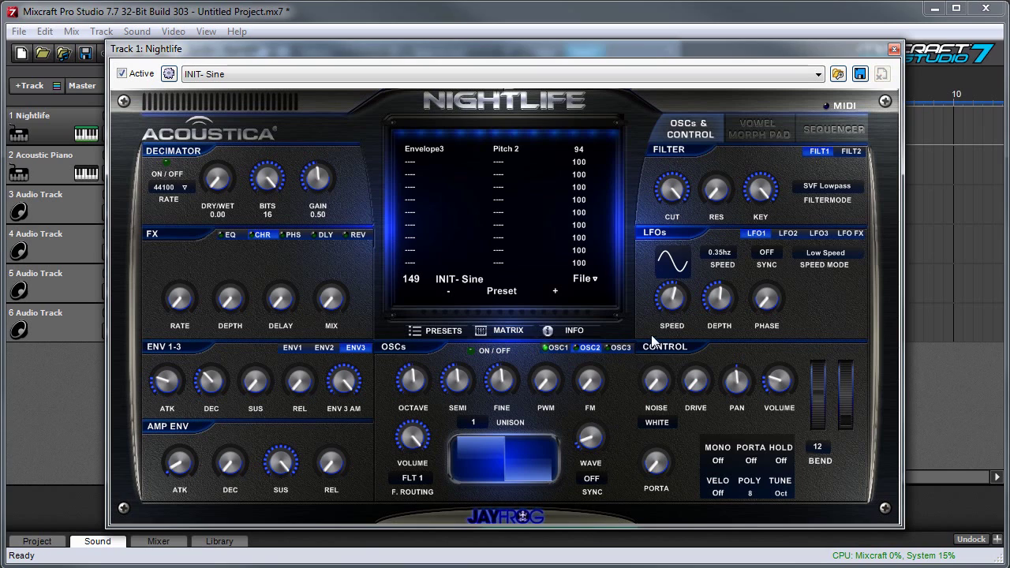
Step: Check oscillator 3's sync setting, and switch oscillator 2 on
click(622, 348)
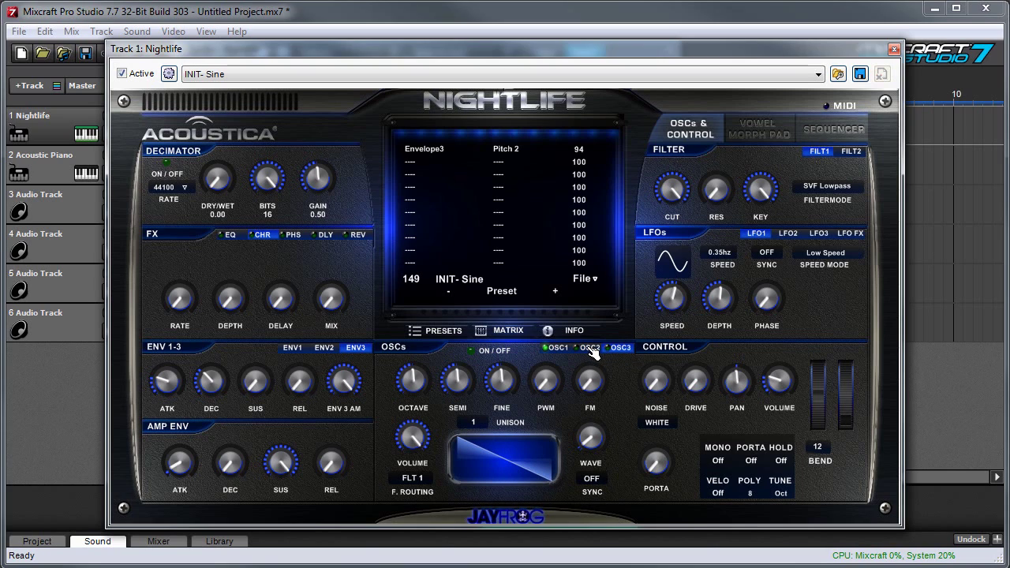
click(591, 348)
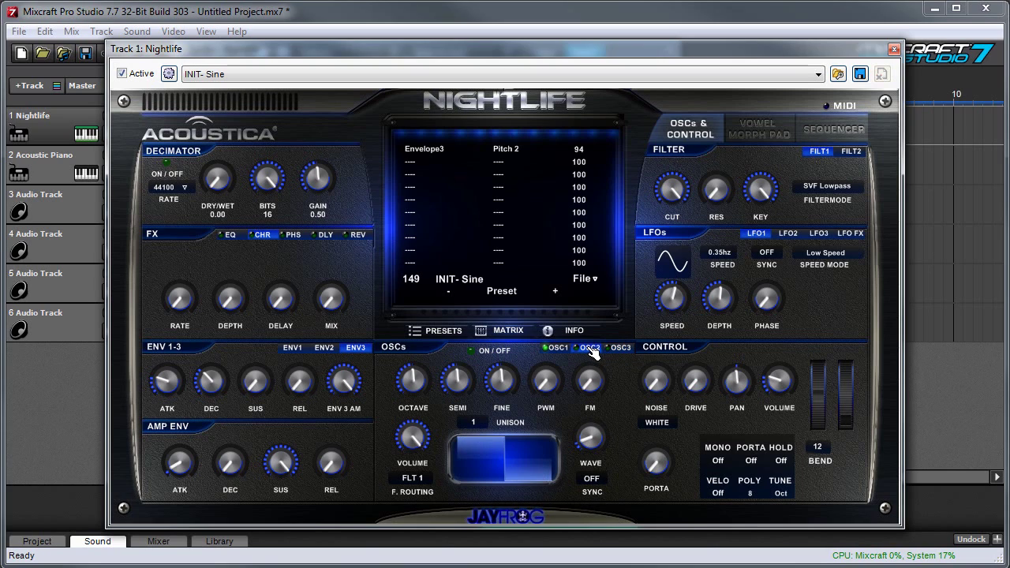
click(472, 352)
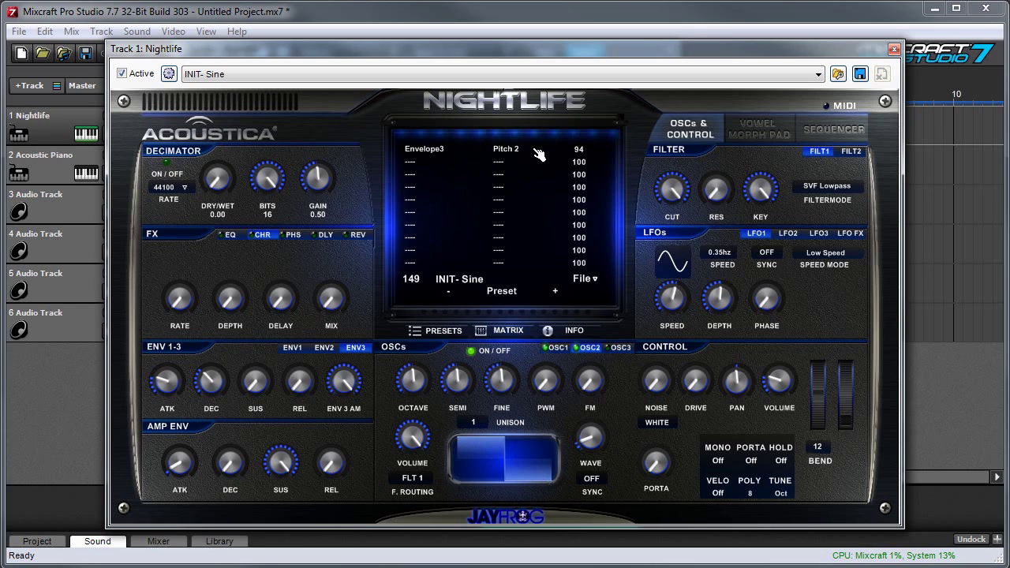
Step: Examine the available modulation sources and destinations for the Envelope3 to Pitch 2 routing in the matrix
click(443, 150)
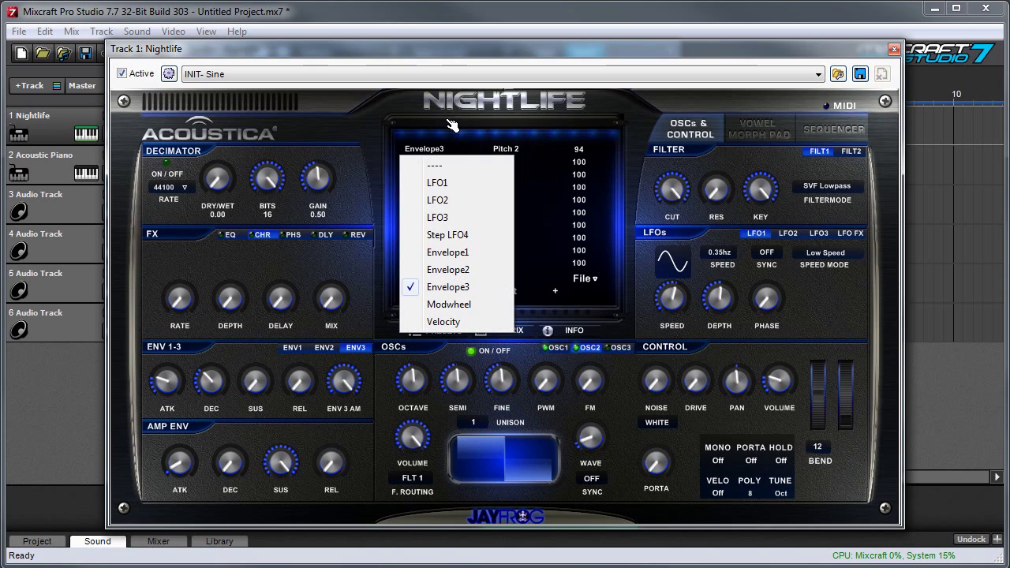
click(451, 122)
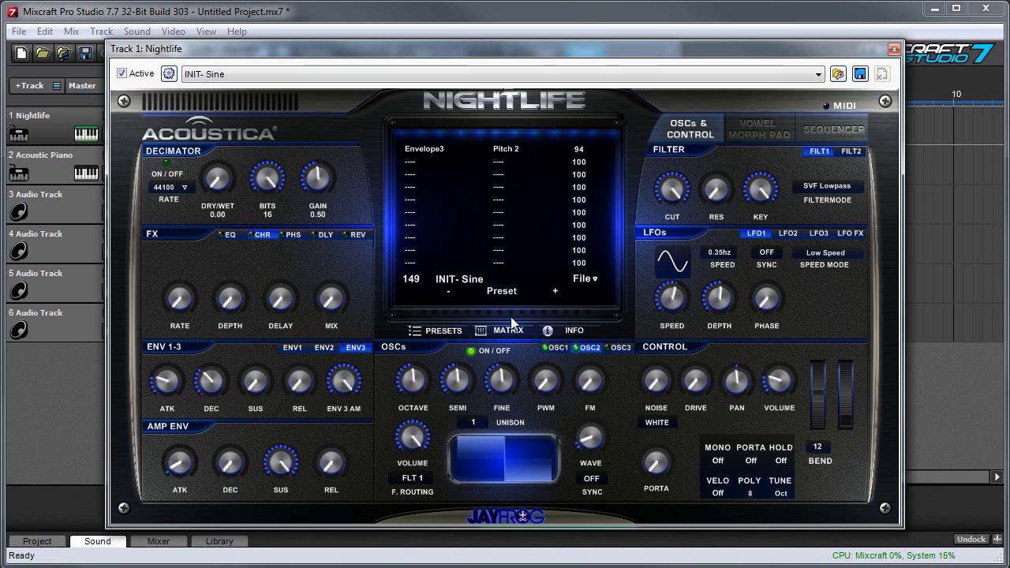
click(506, 150)
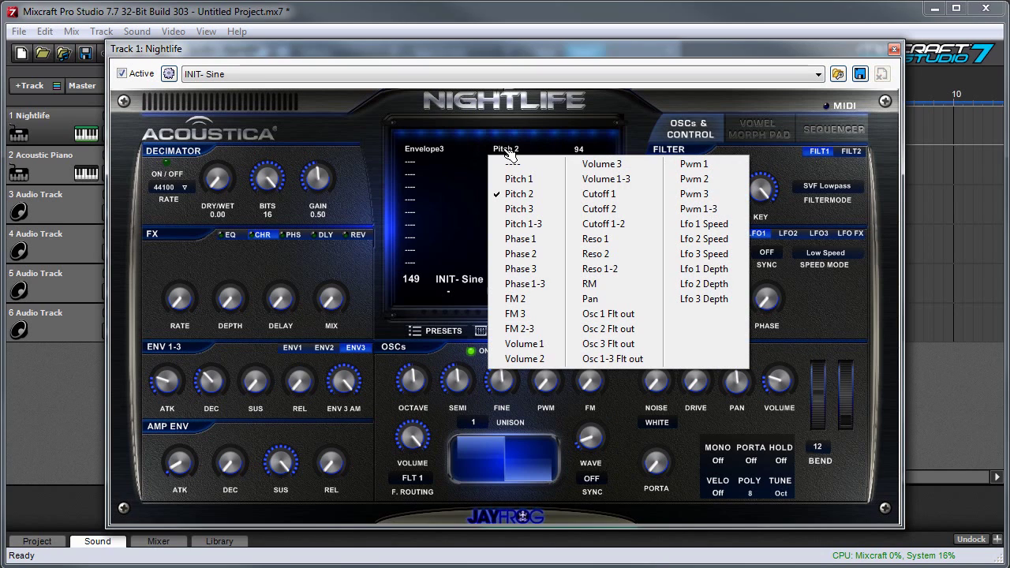
click(531, 142)
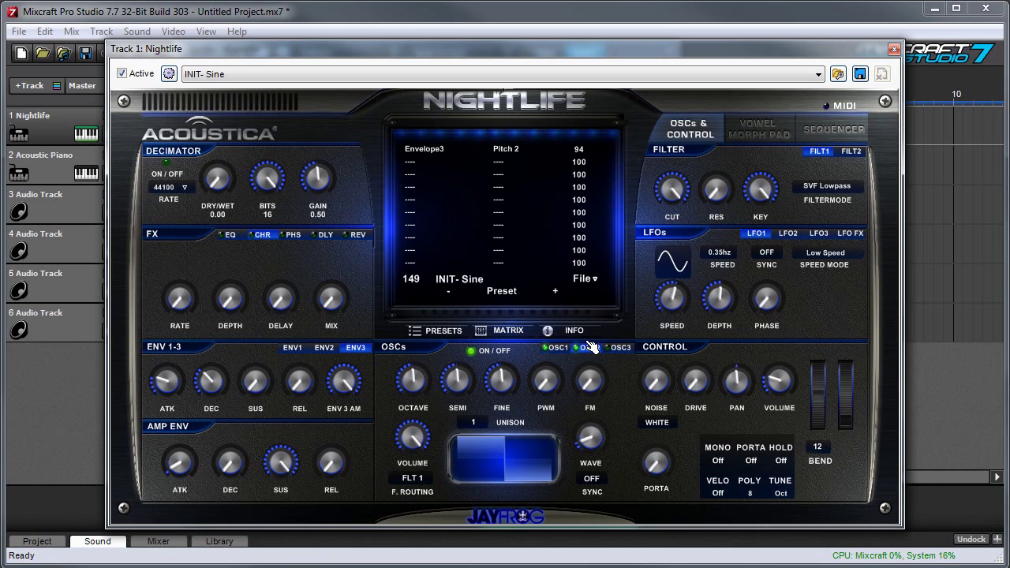
Step: Toggle oscillators 2 and 1 off and back on, and turn on oscillator 2's sync
click(472, 352)
click(473, 350)
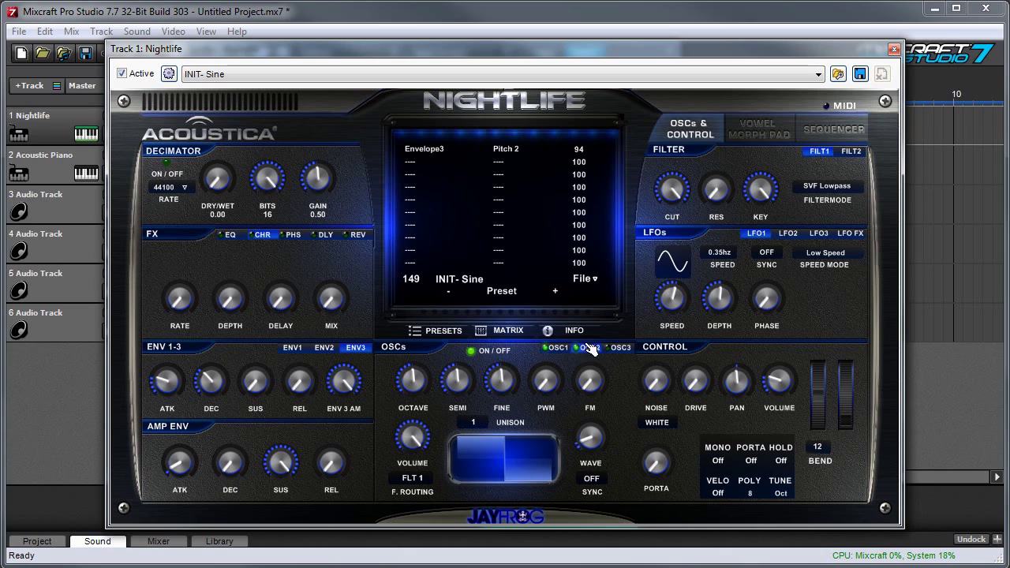
click(559, 348)
click(473, 352)
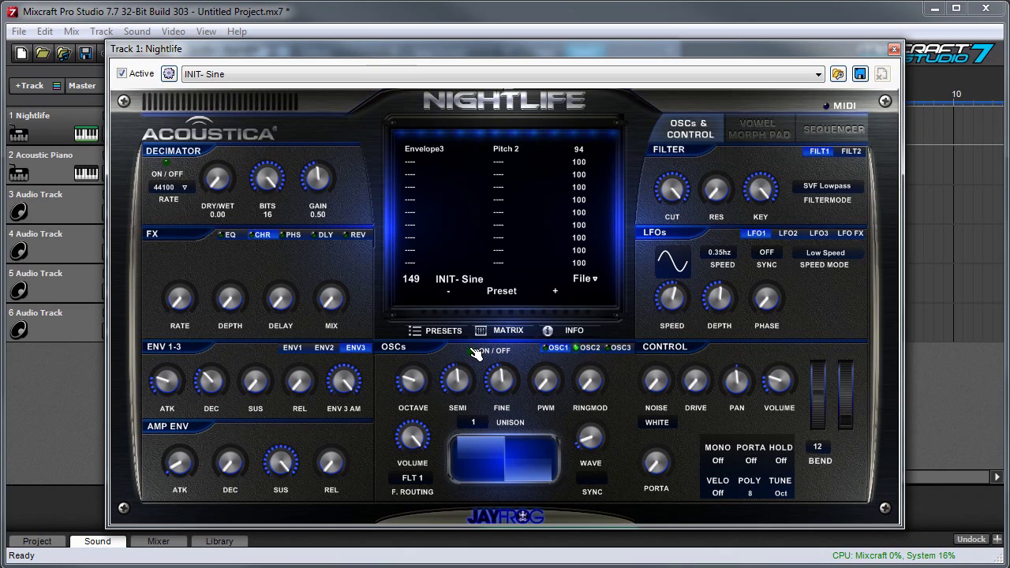
click(588, 348)
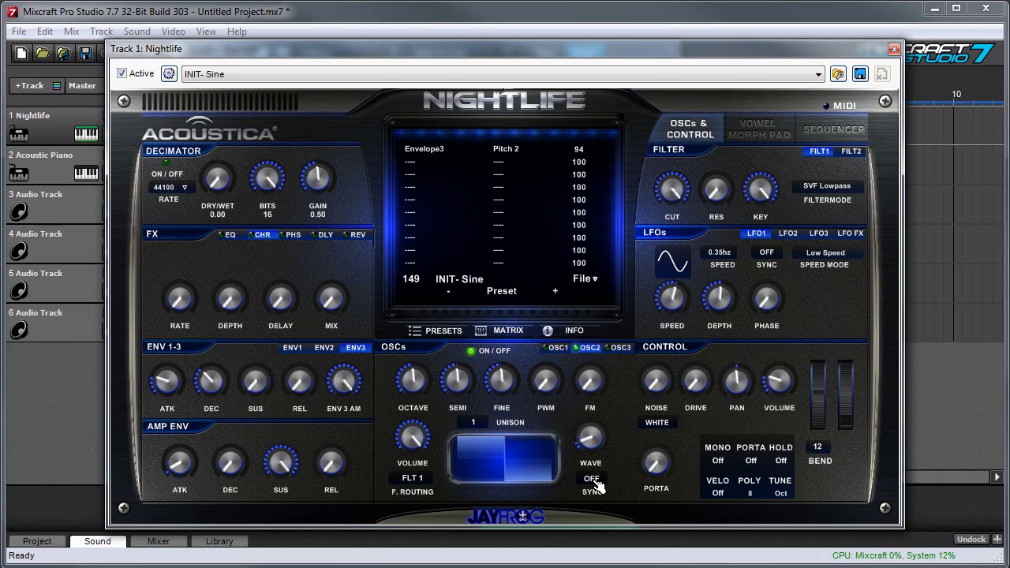
click(559, 347)
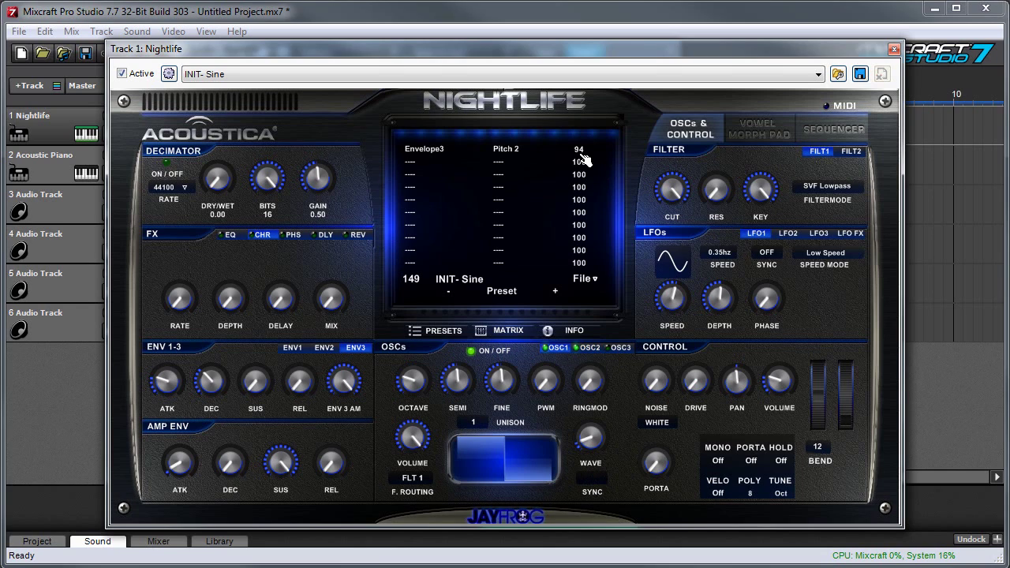
Step: Set the Envelope3 to Pitch 2 modulation amount to 169, and turn oscillator 1's volume all the way down
mouse_move(583, 155)
mouse_down()
mouse_move(581, 144)
mouse_move(584, 158)
mouse_up()
drag(410, 435, 409, 521)
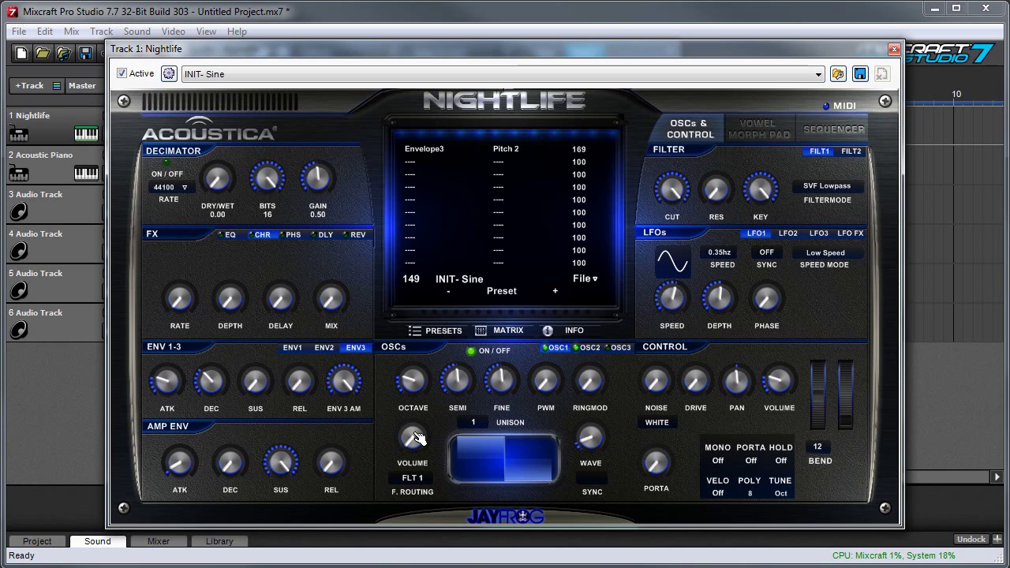
Step: Change oscillator 1's waveform to a sine-square blend and oscillator 2's to a shape with a curved rise and flat top
drag(592, 442, 592, 426)
click(591, 347)
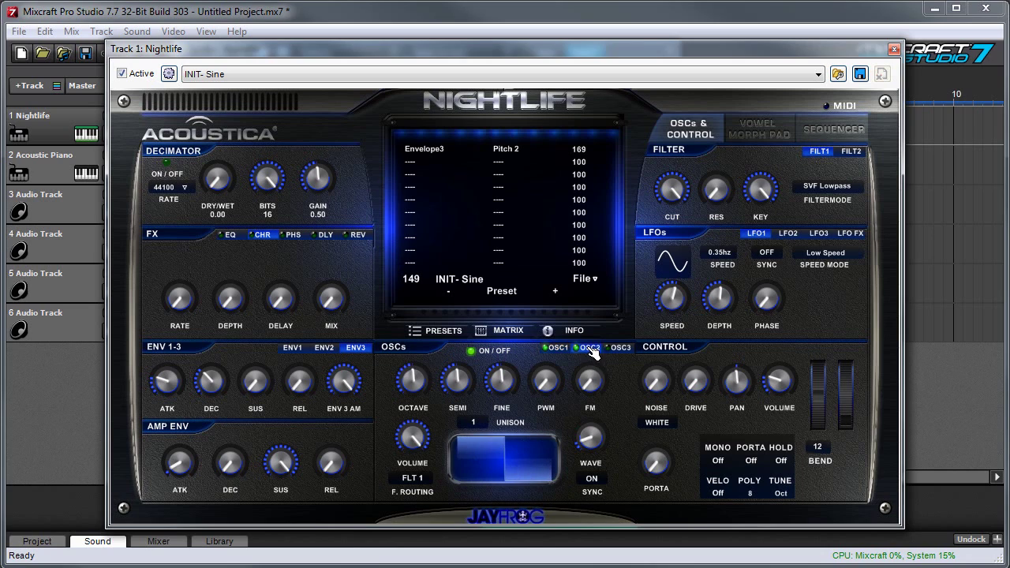
mouse_move(592, 438)
mouse_down()
mouse_move(591, 423)
mouse_move(591, 443)
mouse_up()
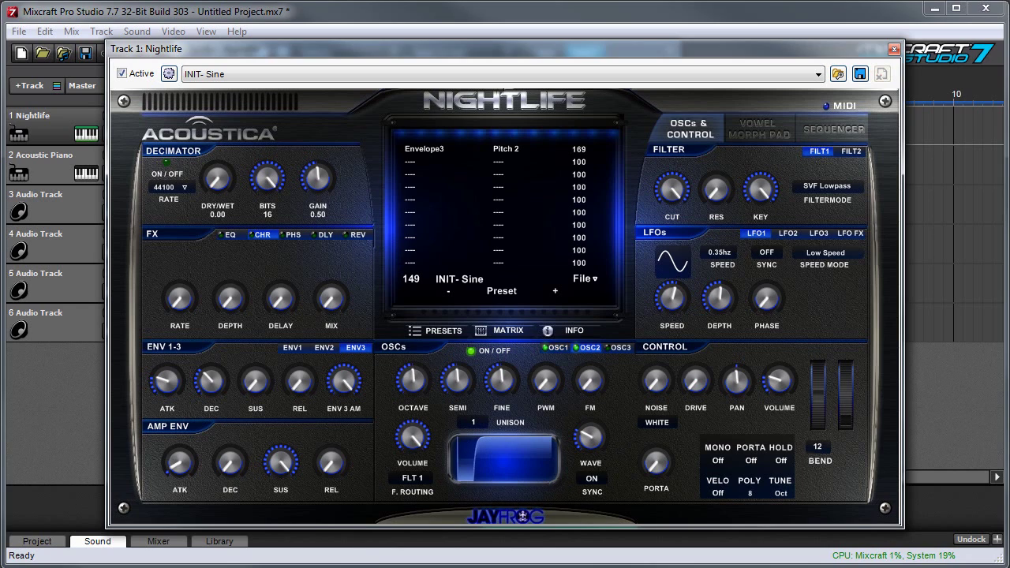
Step: Raise Envelope 3's decay to near maximum, and try oscillator 2's octave at its minimum and slightly higher
drag(194, 379, 211, 363)
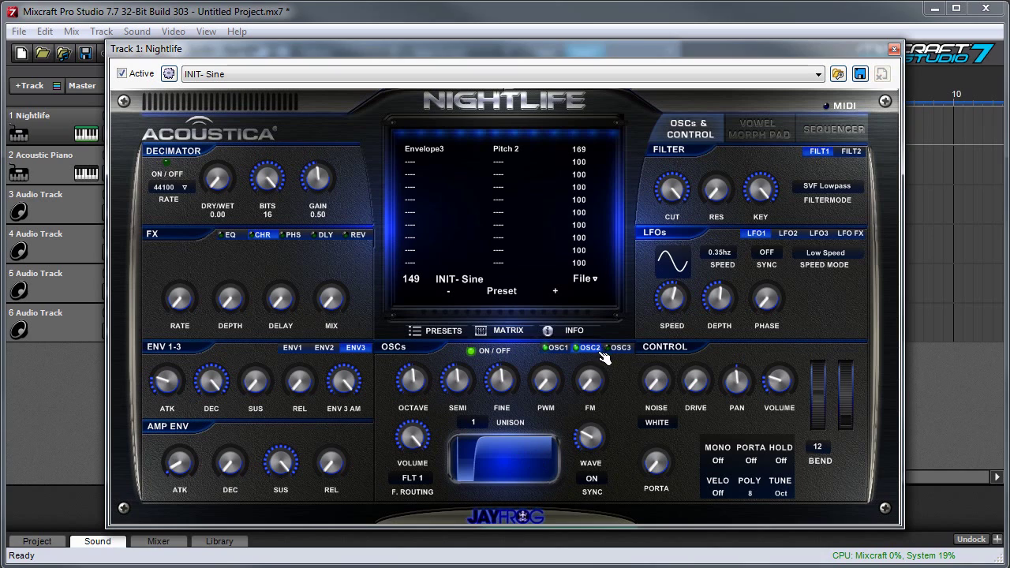
drag(419, 379, 418, 426)
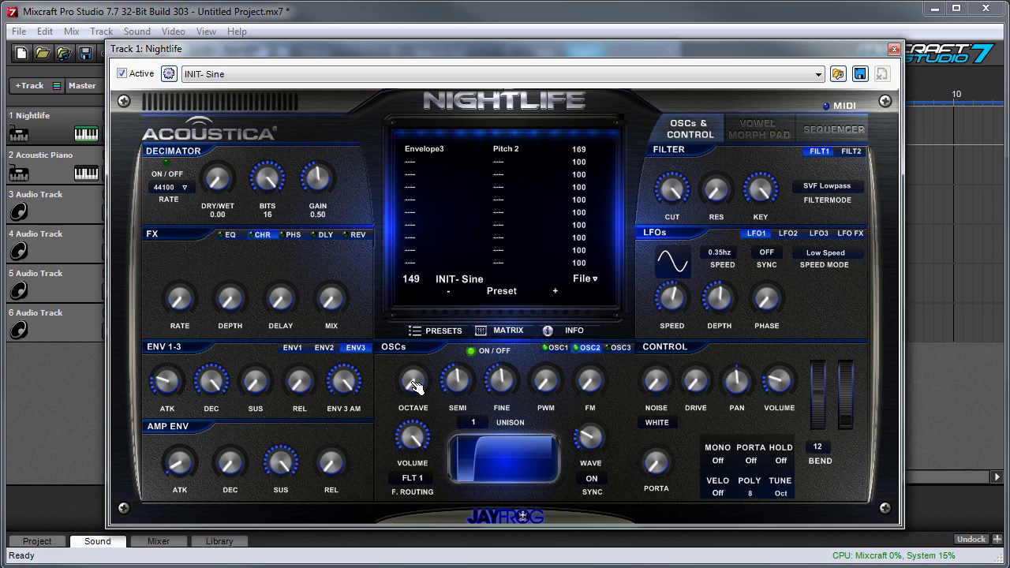
mouse_move(413, 382)
mouse_down()
mouse_move(413, 366)
mouse_move(414, 382)
mouse_up()
mouse_move(413, 382)
mouse_down()
mouse_move(413, 393)
mouse_move(463, 381)
mouse_move(423, 378)
mouse_up()
Step: Raise oscillator 1's octave above its minimum, and set the Envelope3 to Pitch 2 modulation amount to 187
click(558, 347)
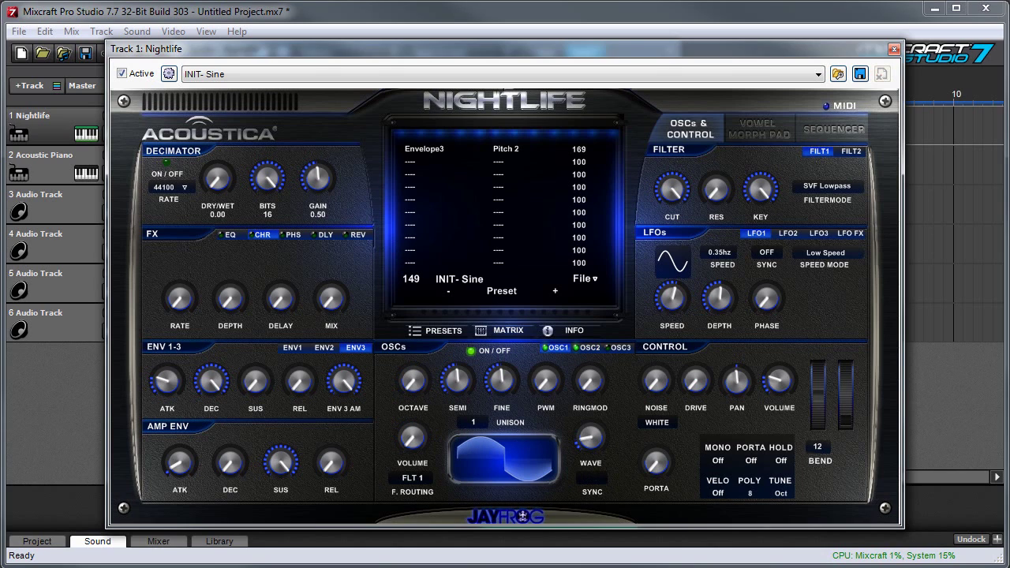
drag(423, 382, 423, 371)
drag(579, 149, 580, 147)
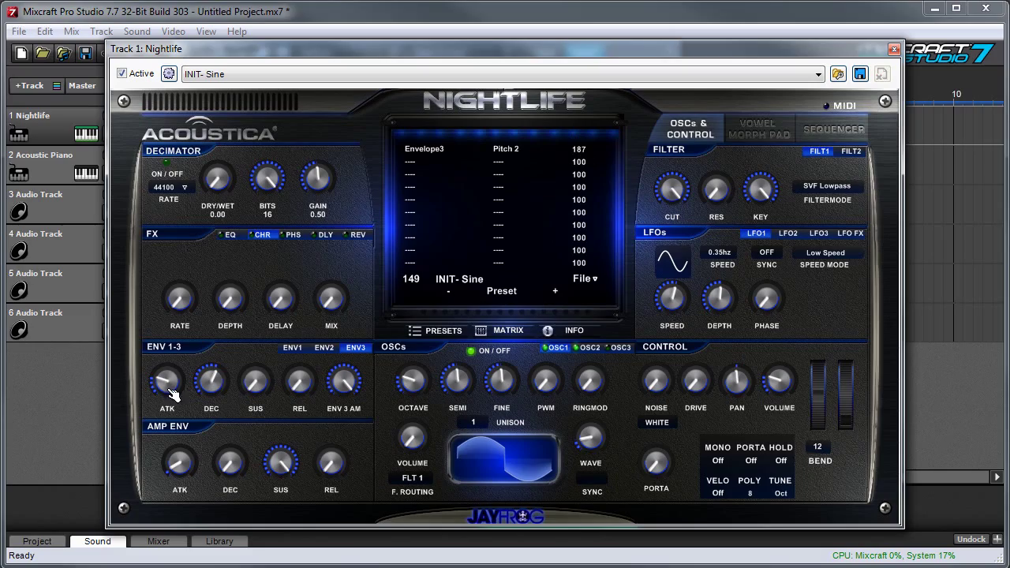